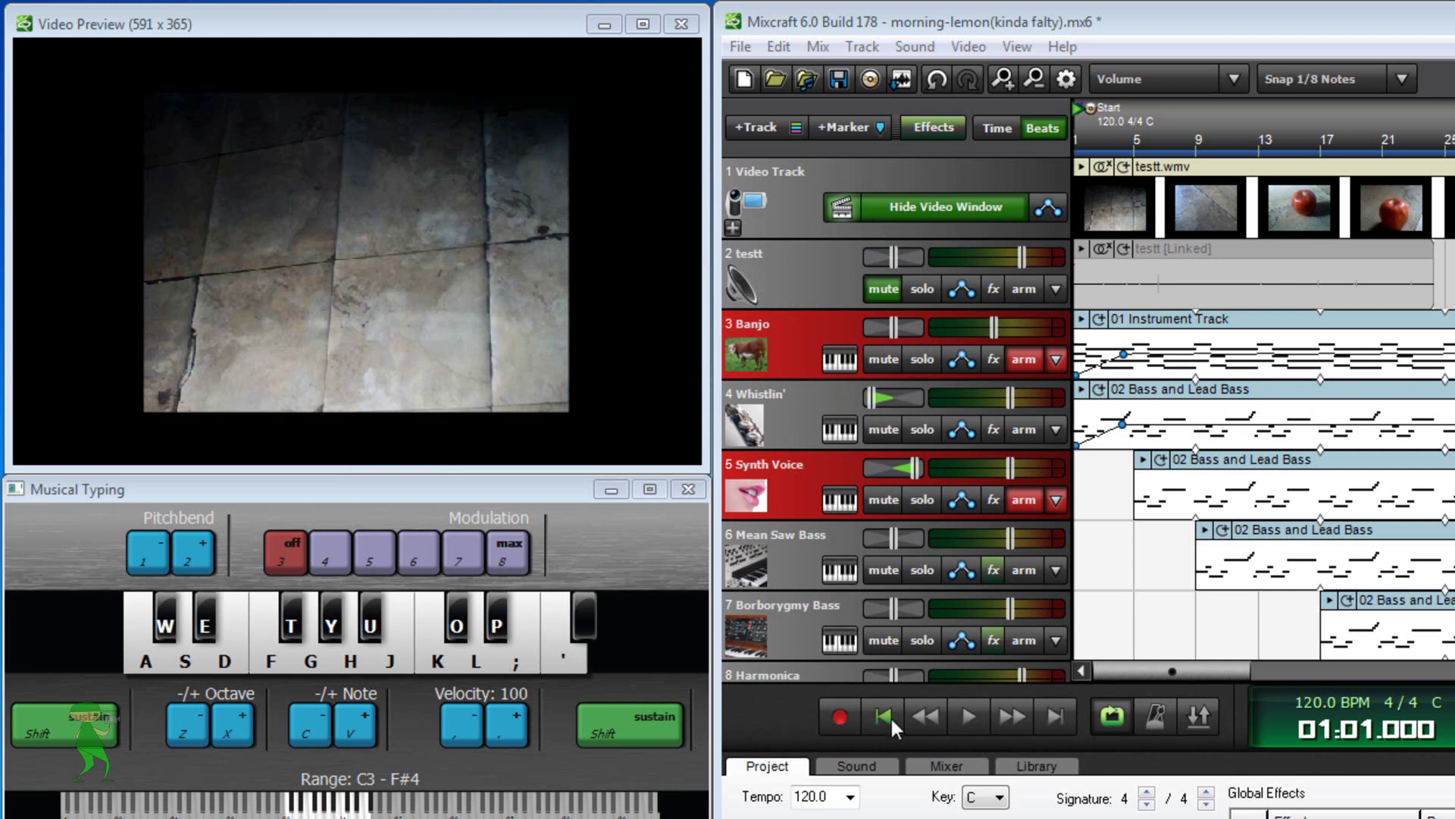
Step: Play the morning-lemon project from the start, scrolling through the tracks as the apple video plays
click(975, 719)
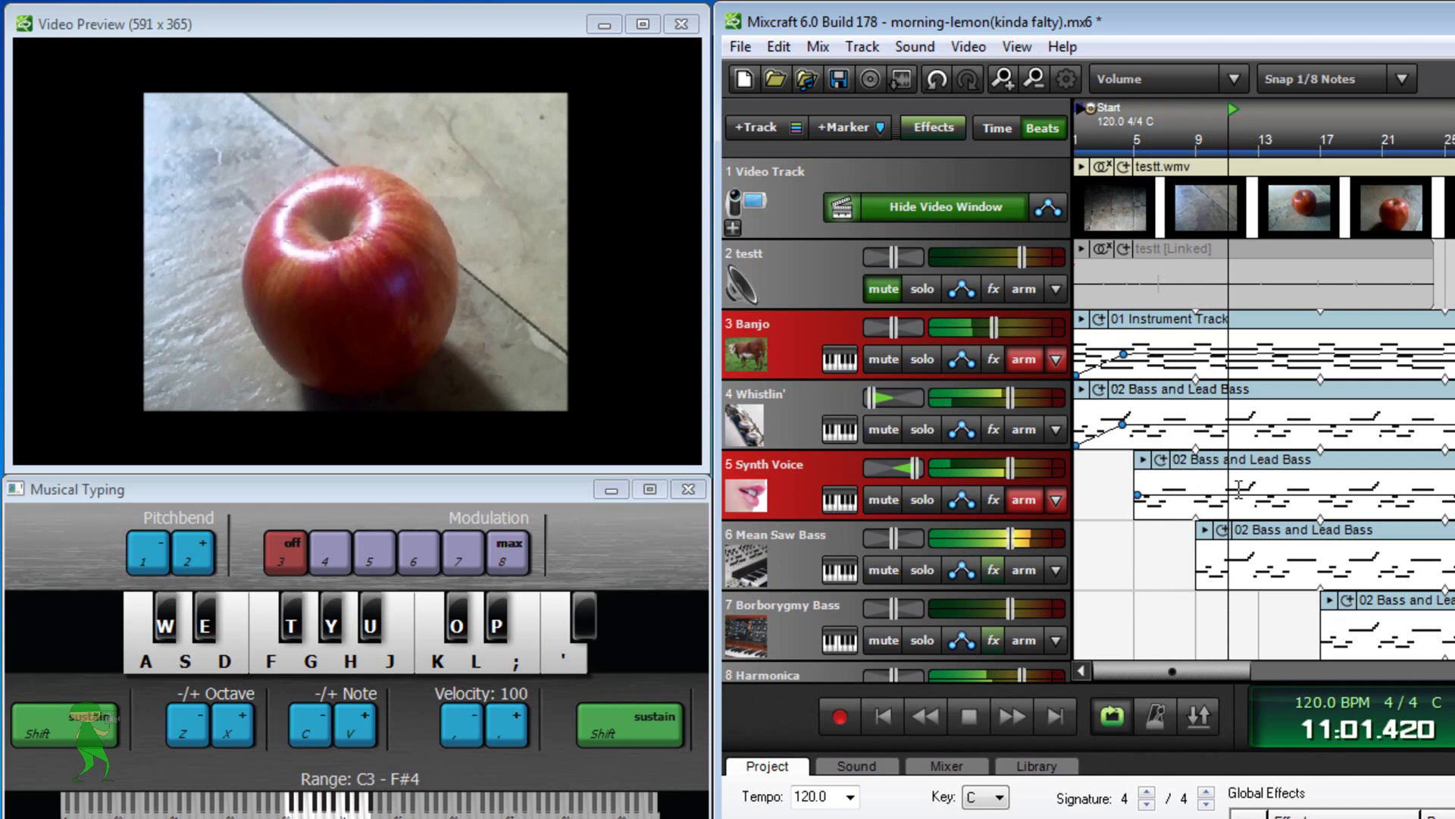
scroll(898, 417, down, 3)
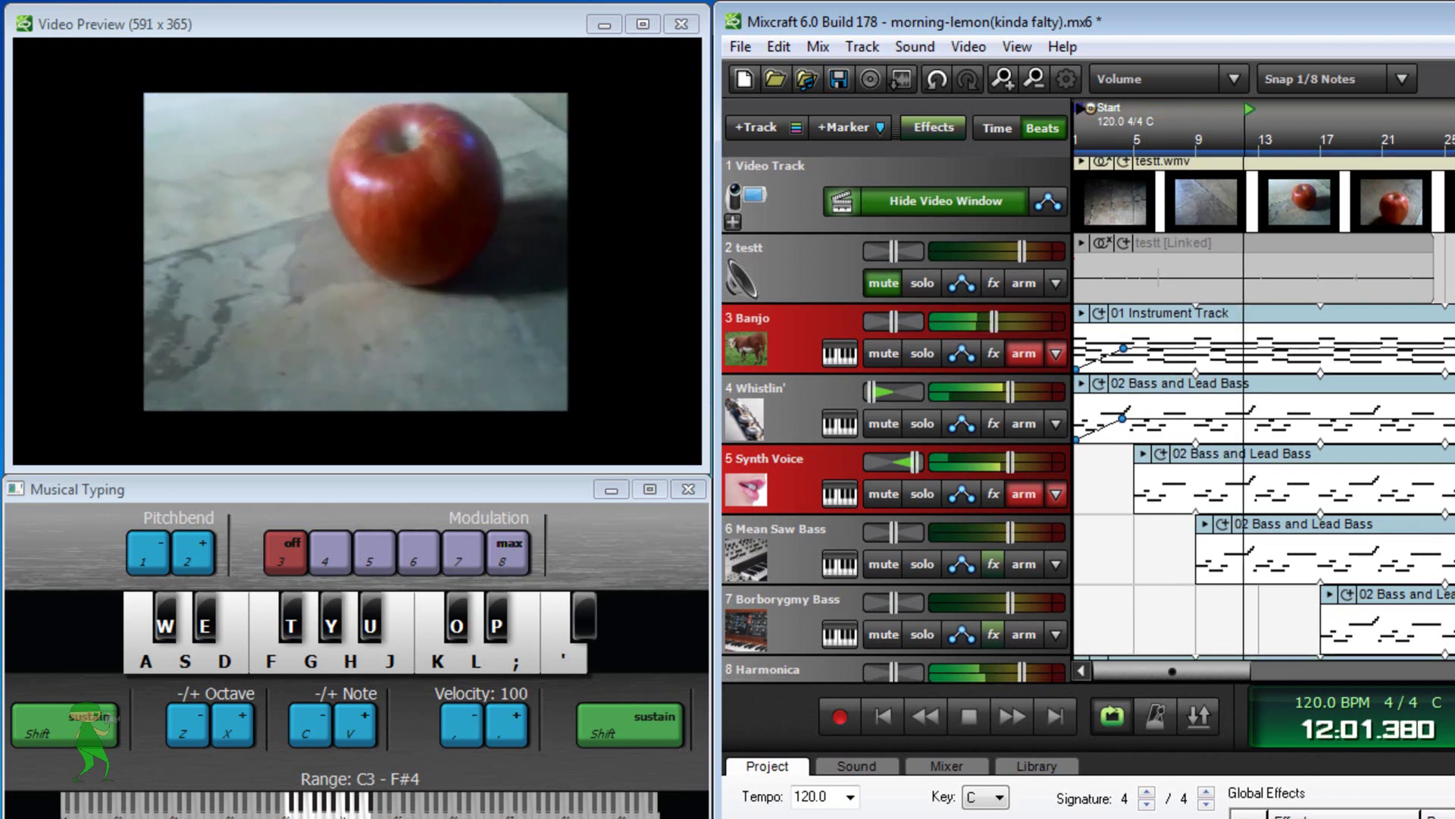
scroll(898, 417, down, 4)
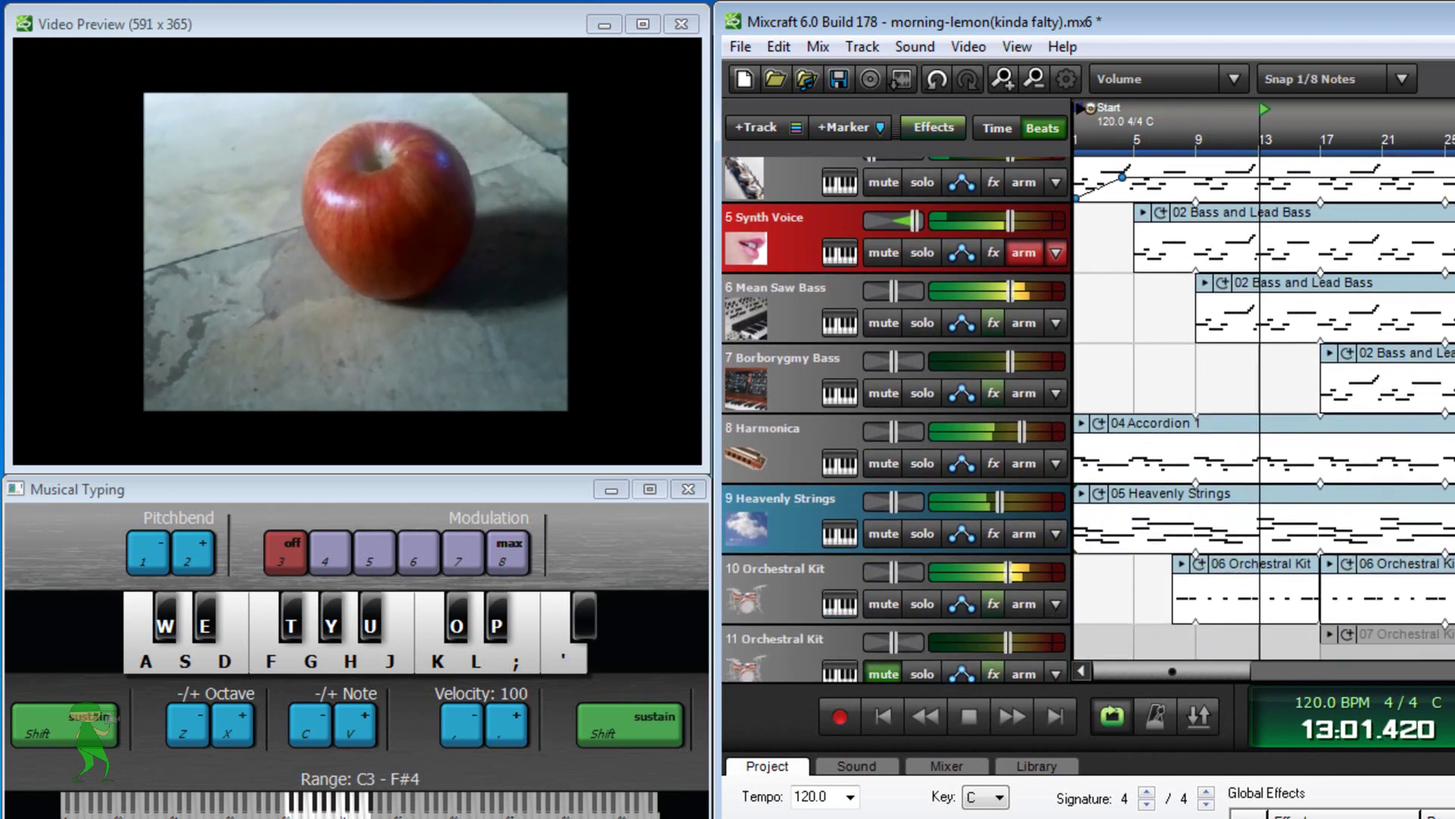
scroll(898, 416, up, 1)
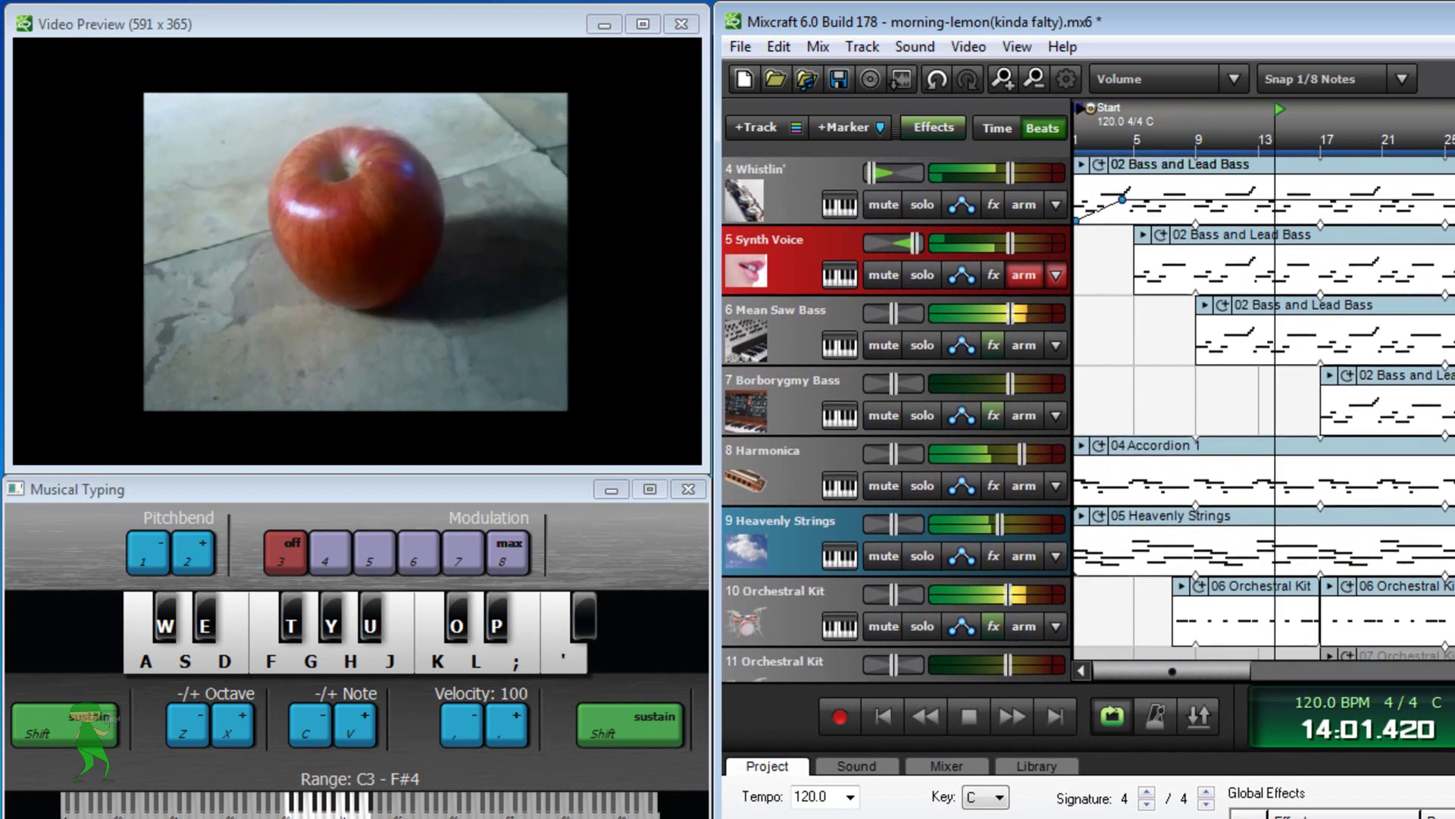
scroll(898, 417, up, 1)
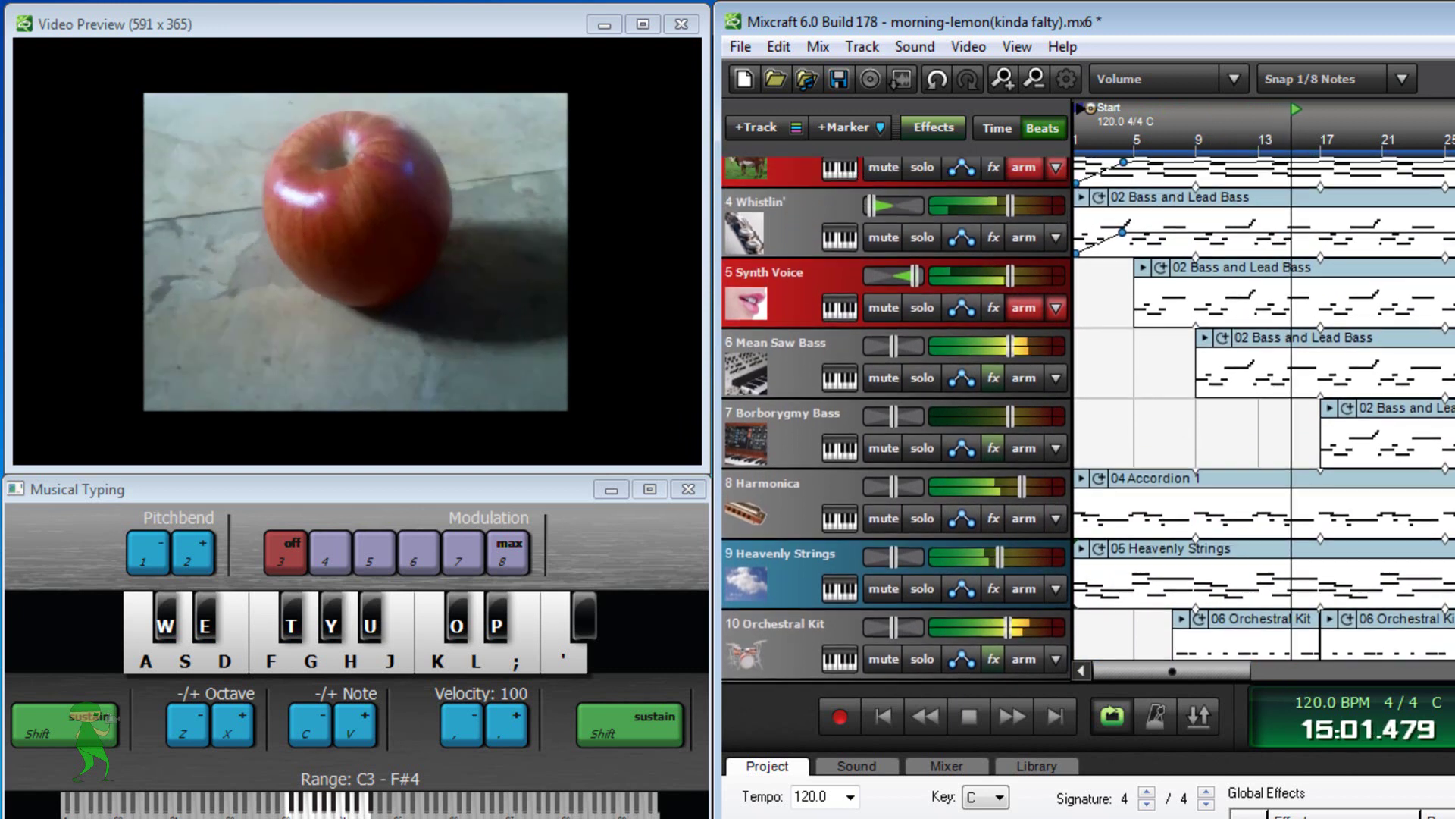
scroll(898, 416, up, 1)
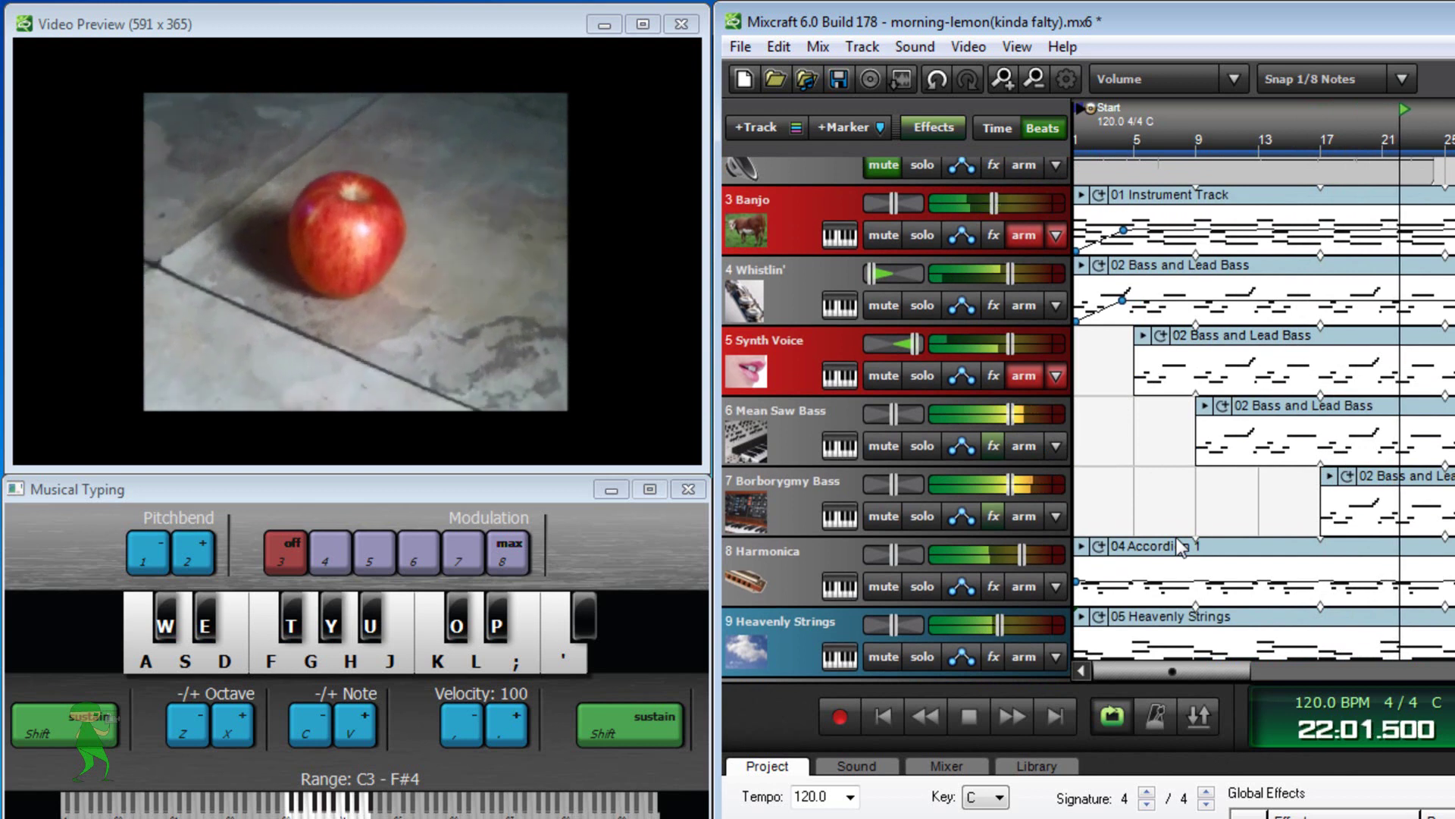
Step: Stop playback so the project returns to 01:01.000, then open and close the File menu
click(962, 713)
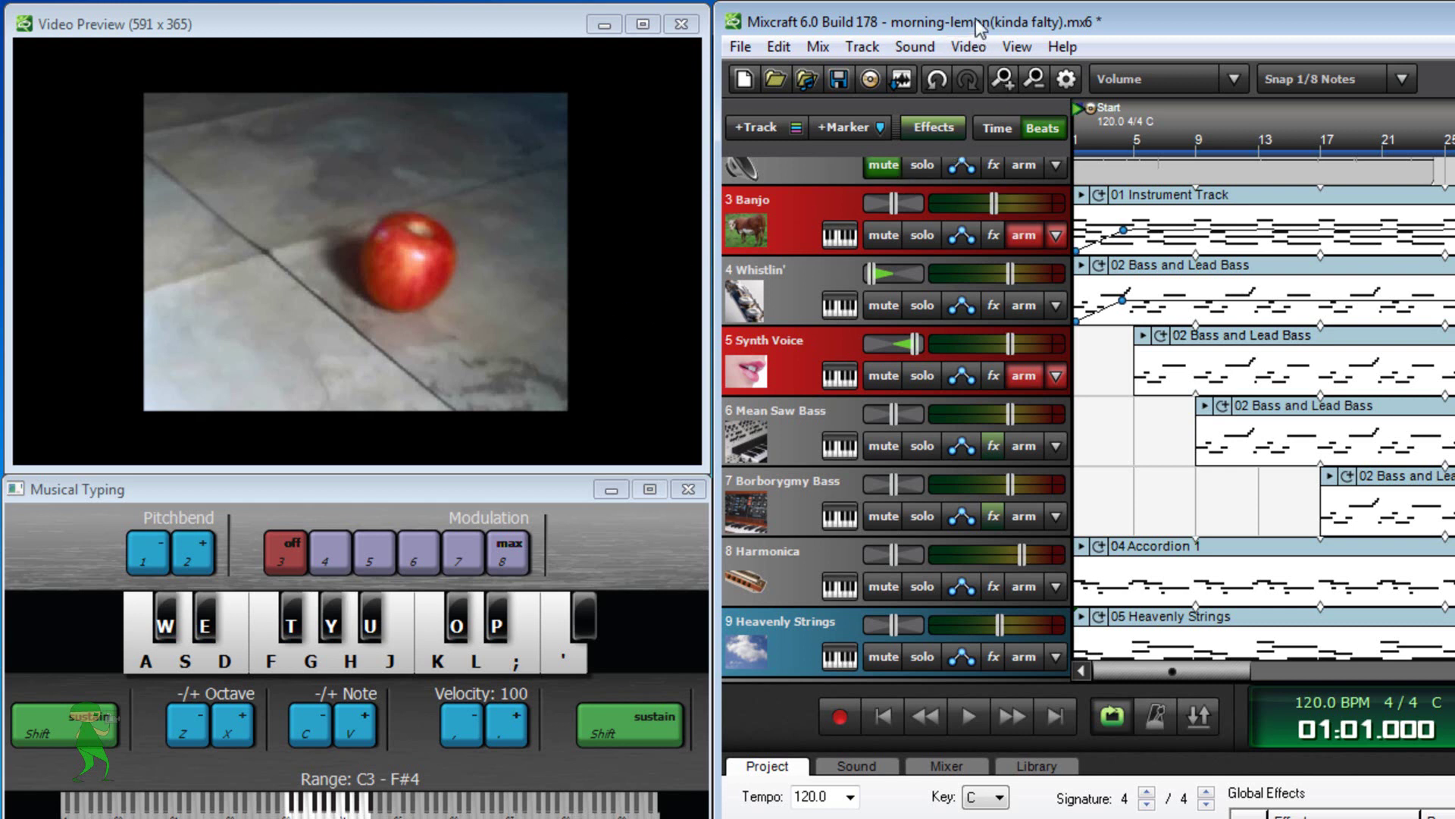
drag(964, 30, 962, 30)
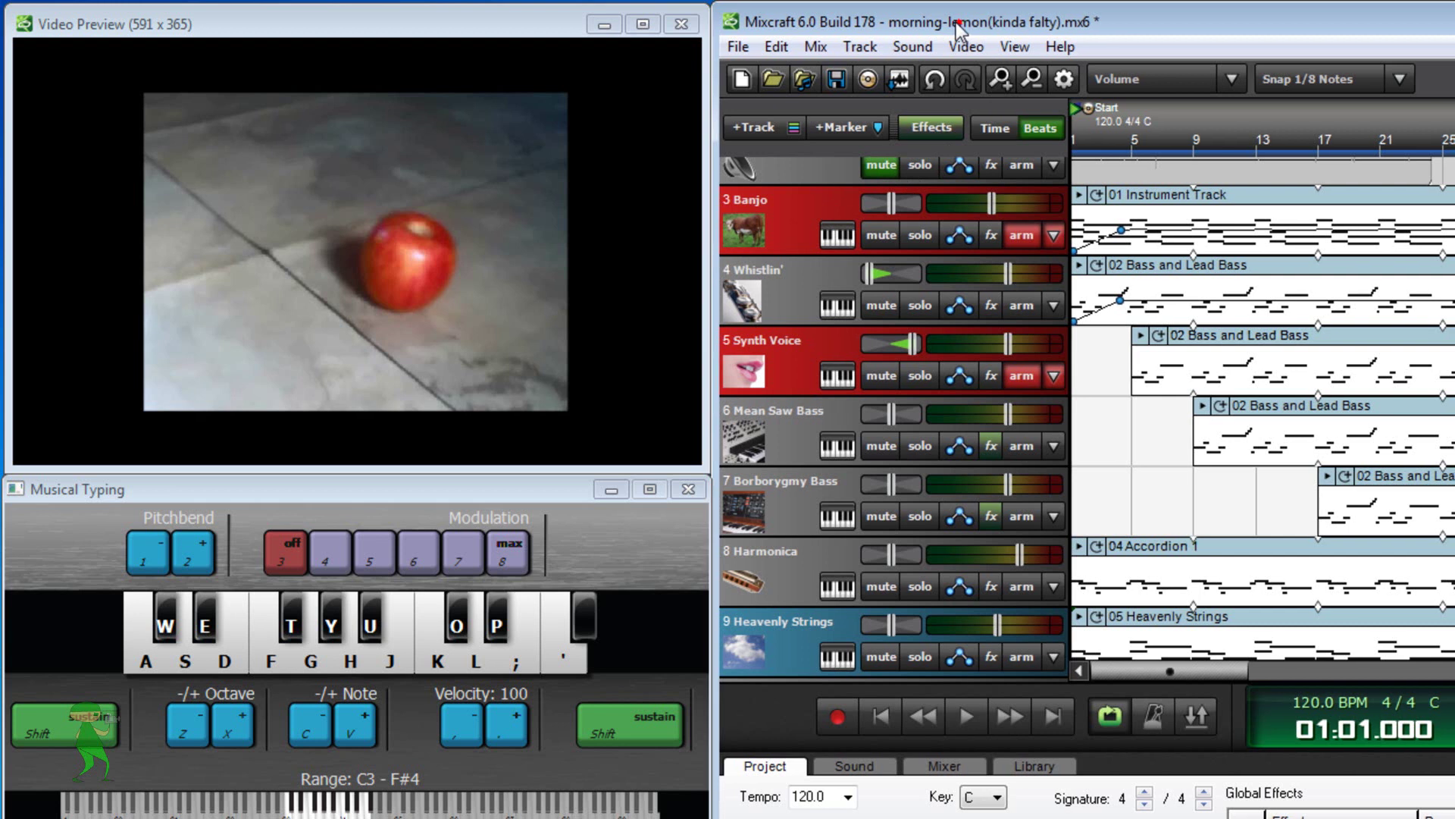
click(747, 52)
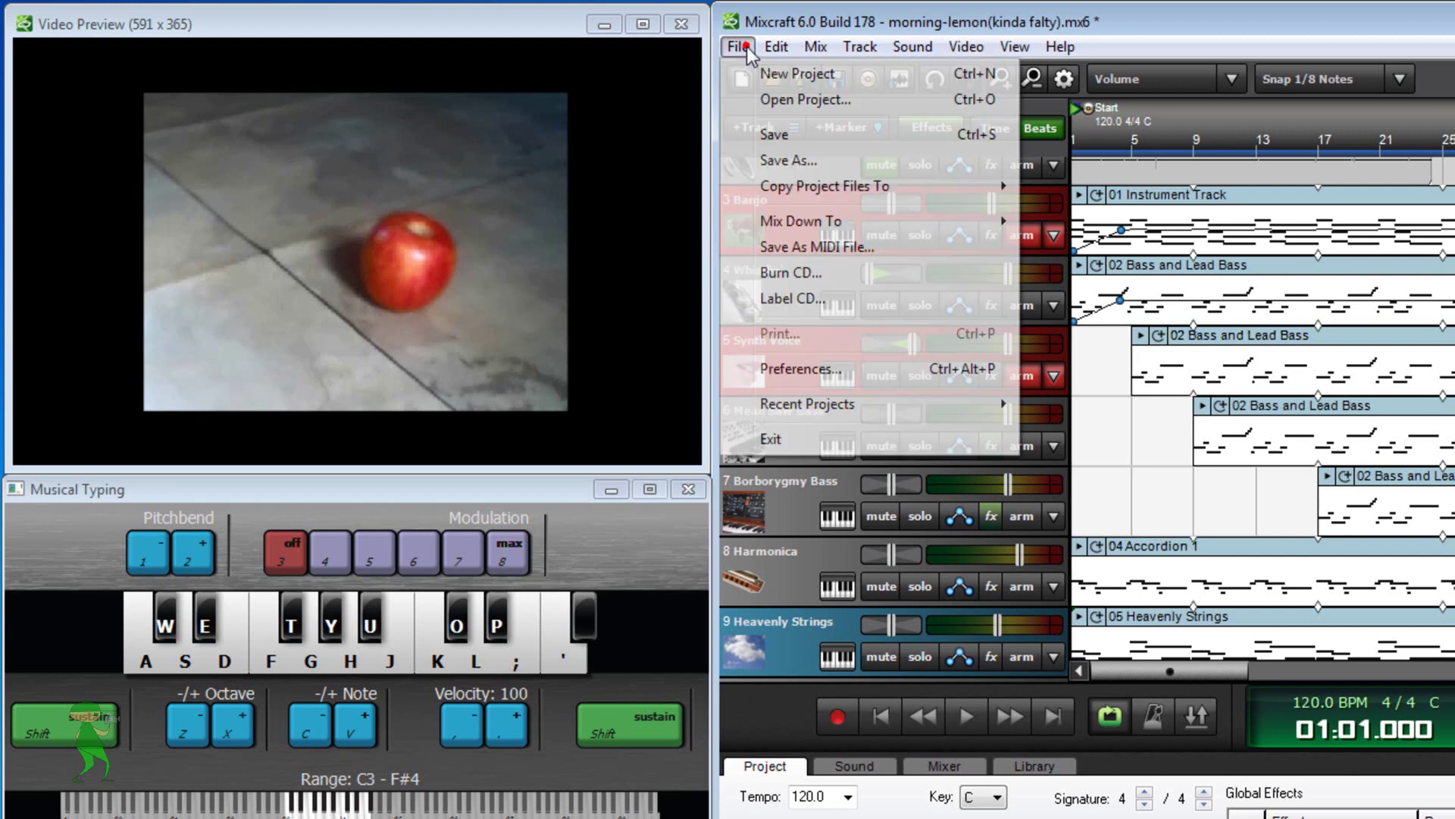
click(741, 47)
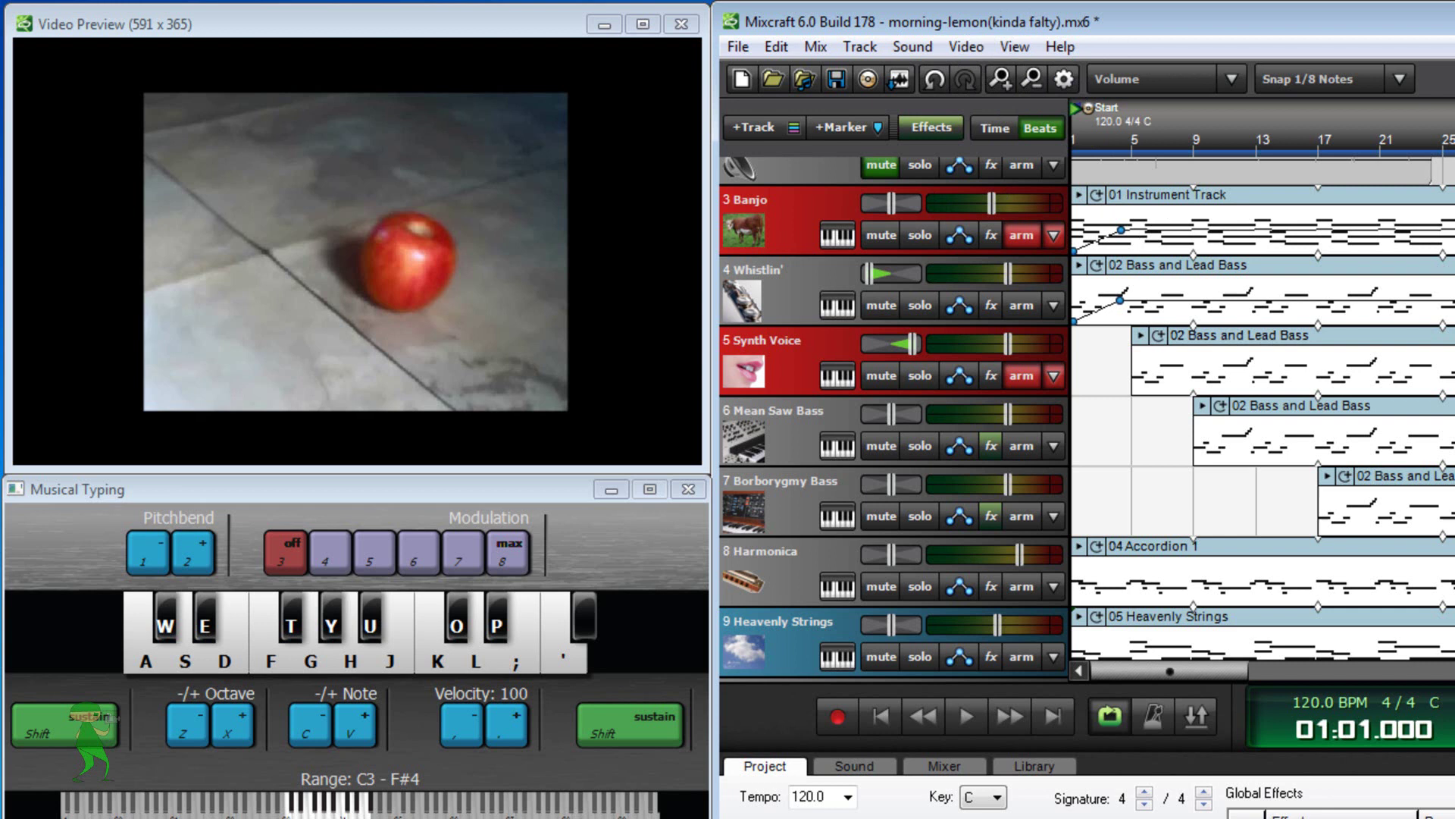
Step: Select the Video Track, play a banjo note during playback, stop, and hide the video preview window
scroll(895, 417, up, 2)
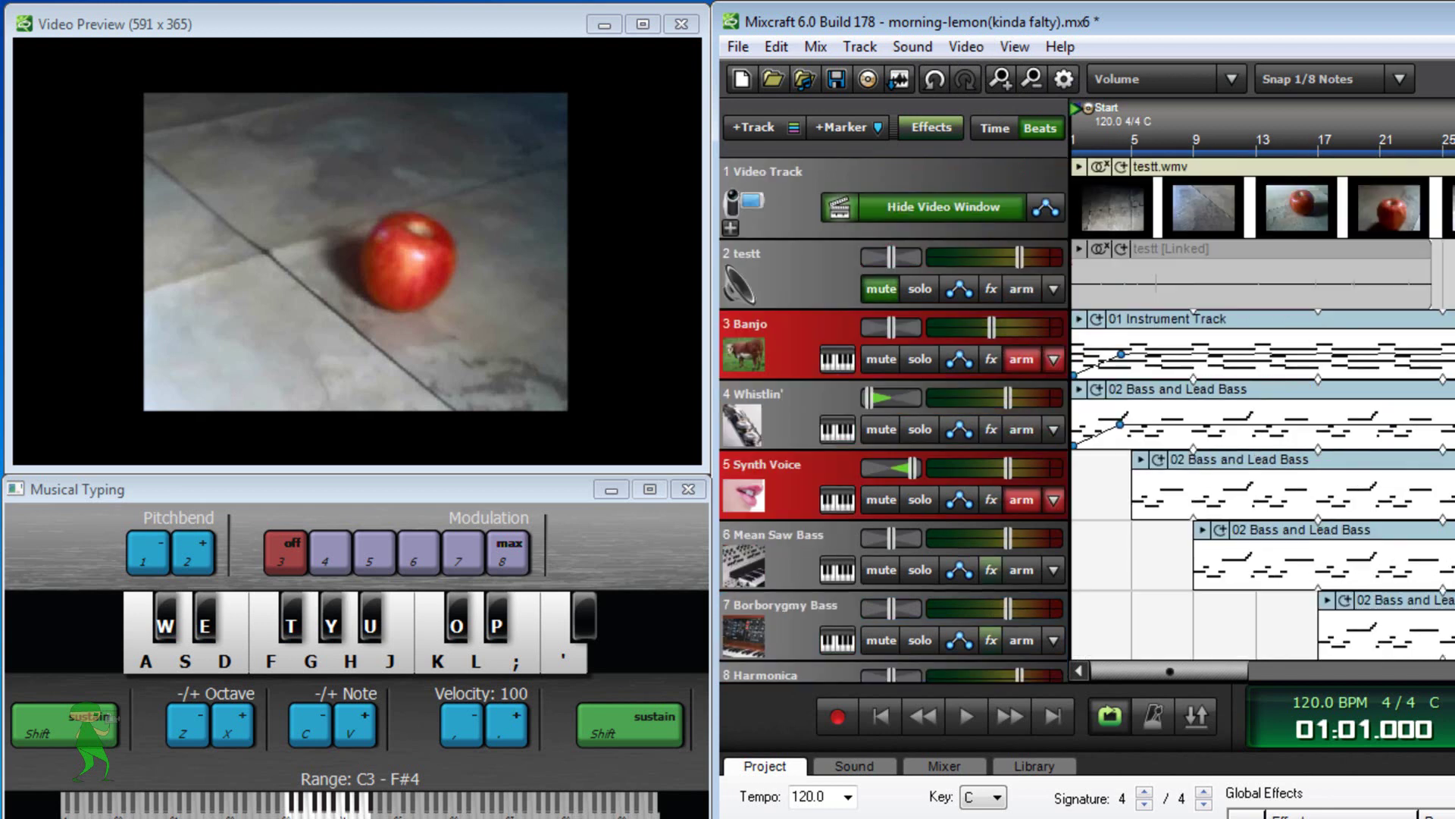
click(784, 178)
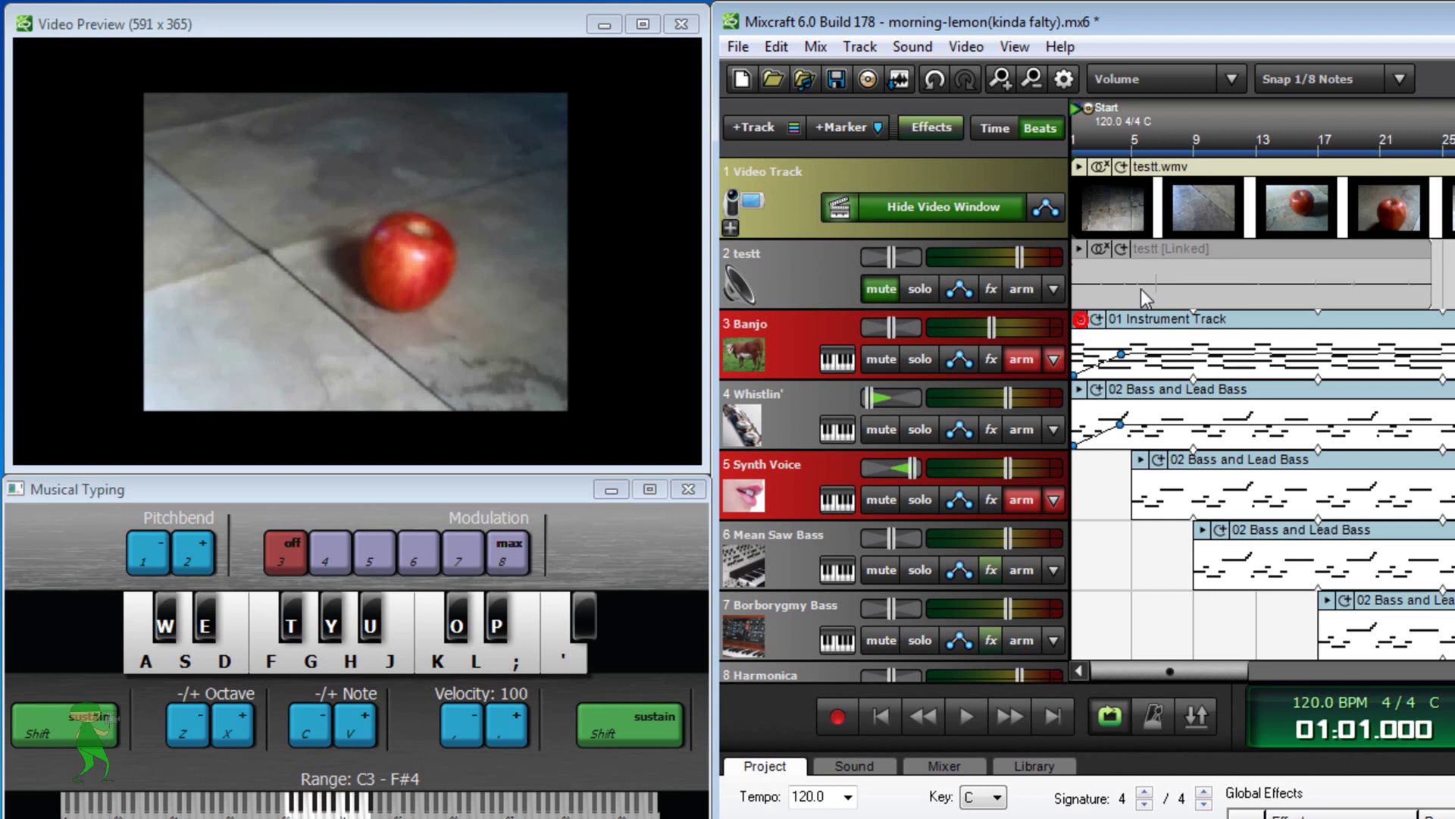
click(1080, 318)
click(361, 638)
click(977, 717)
click(927, 211)
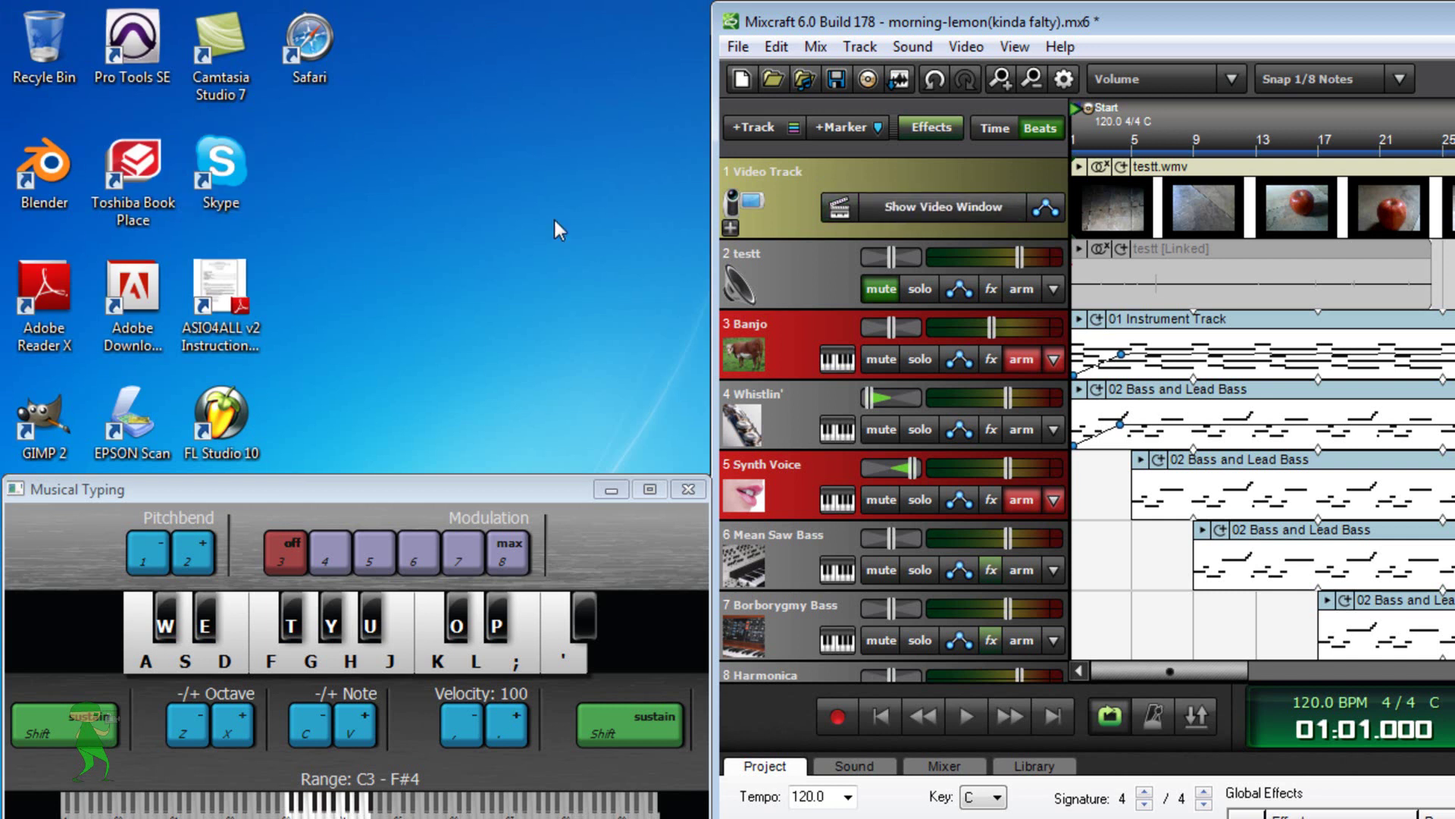
click(952, 211)
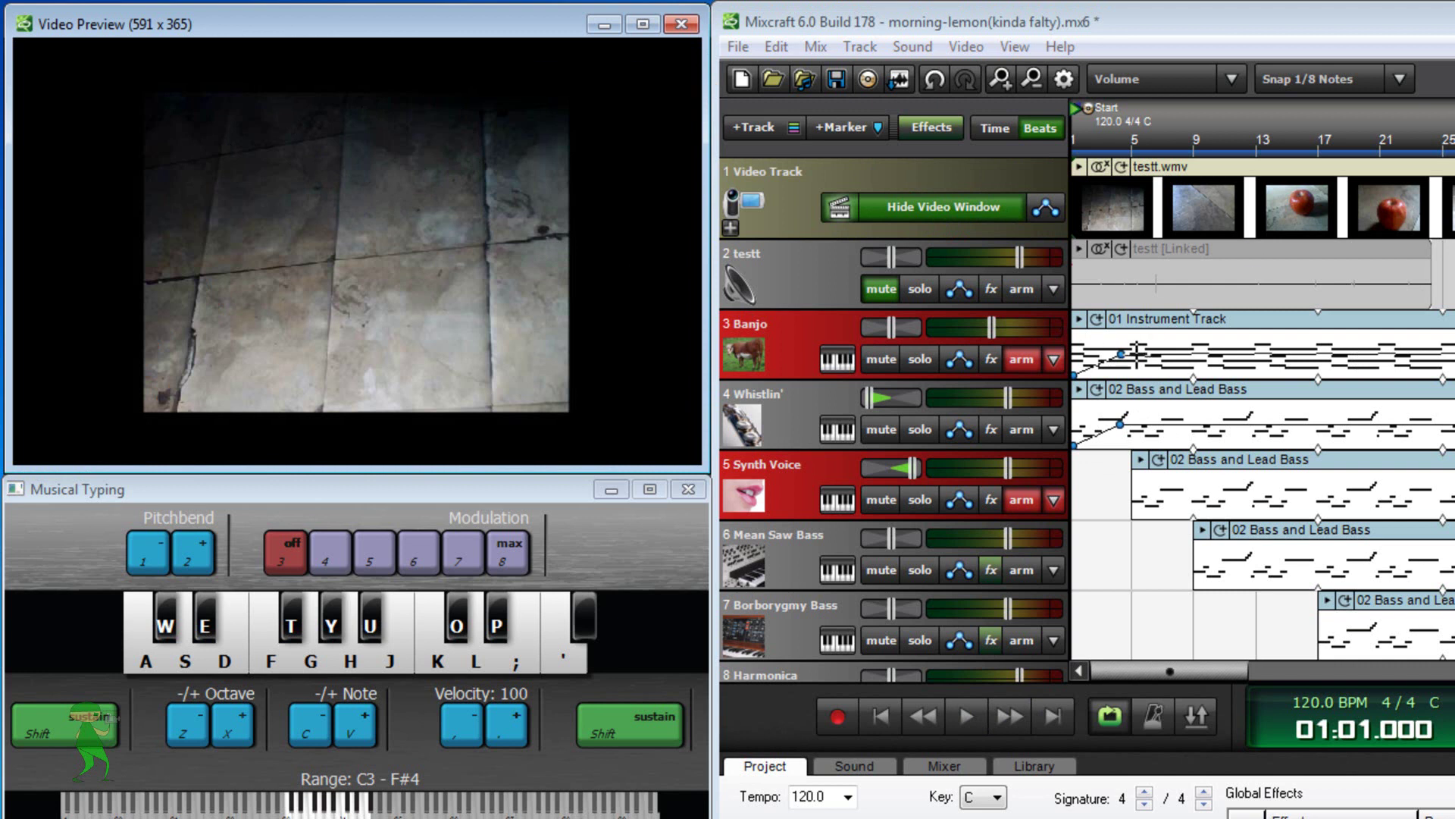
click(392, 658)
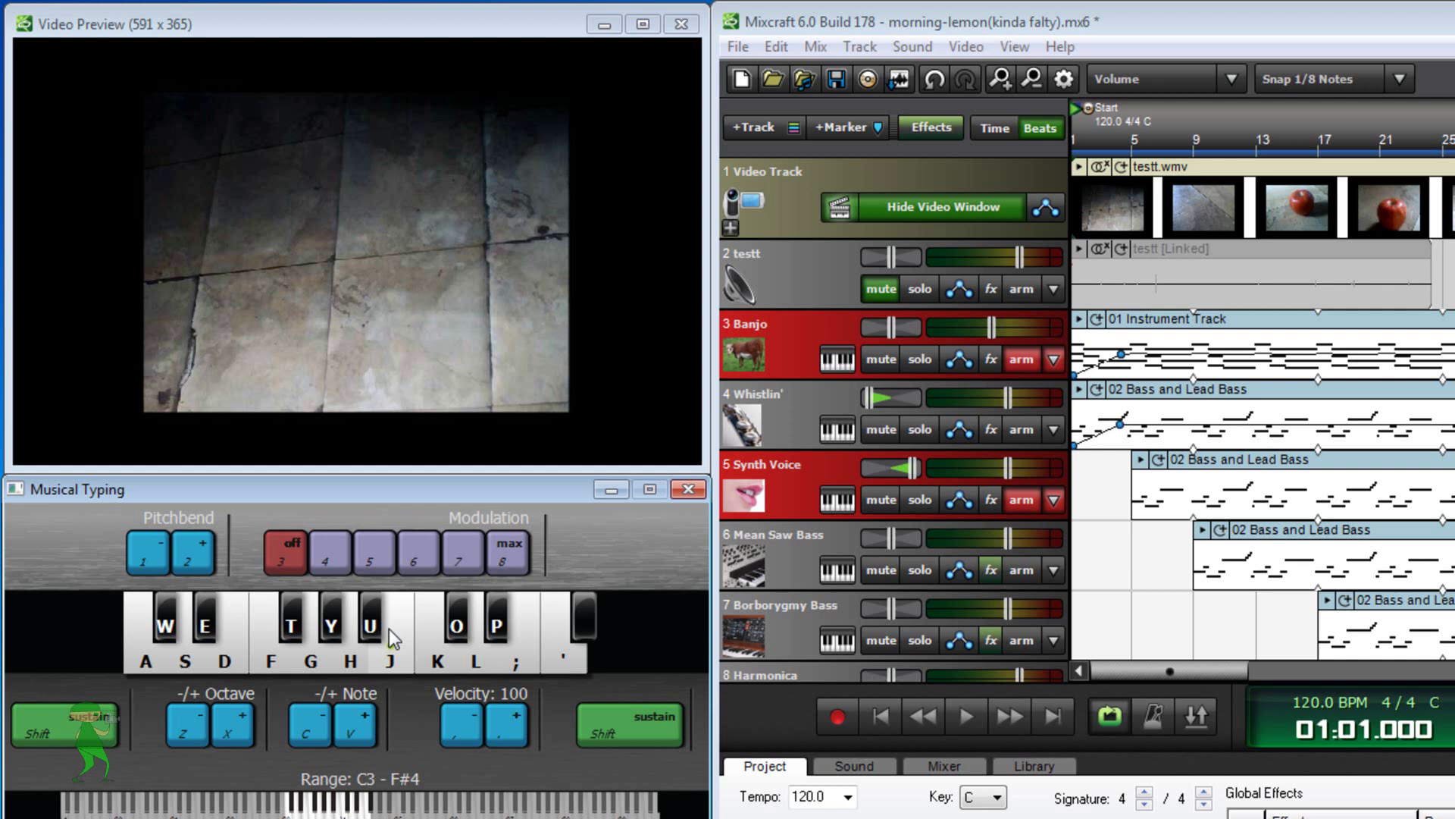
key(d)
key(g)
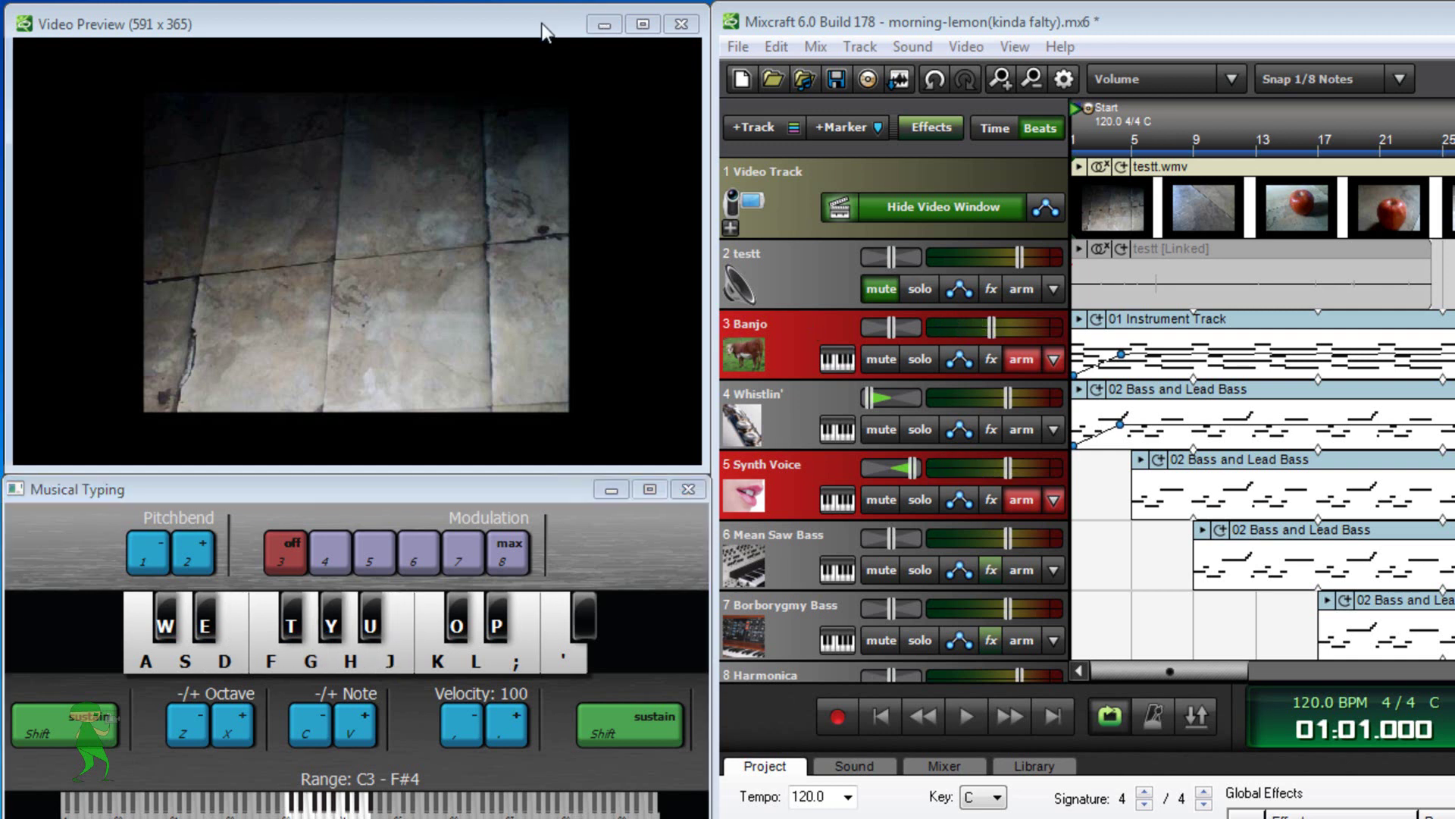
drag(543, 31, 602, 93)
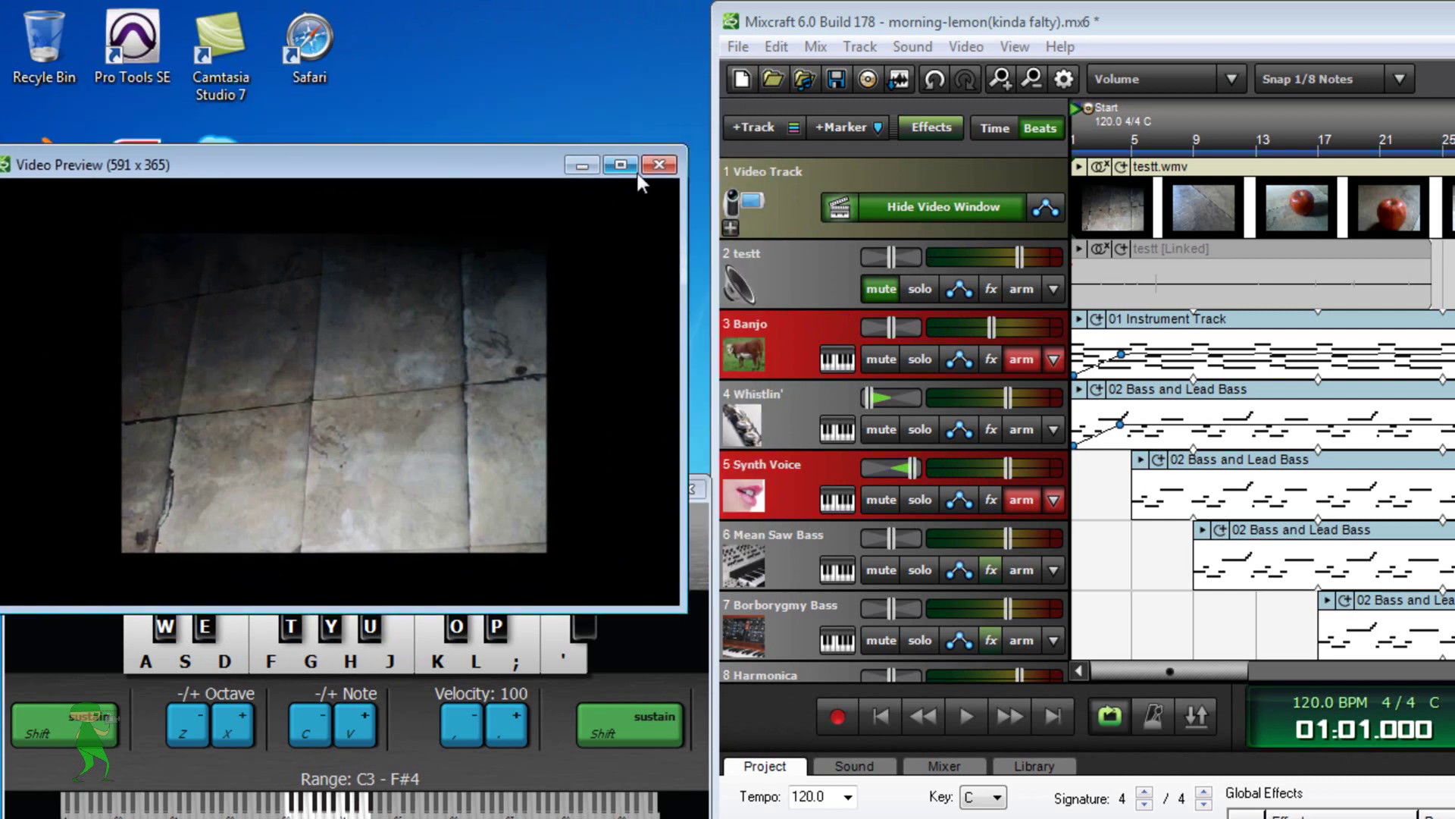
click(660, 165)
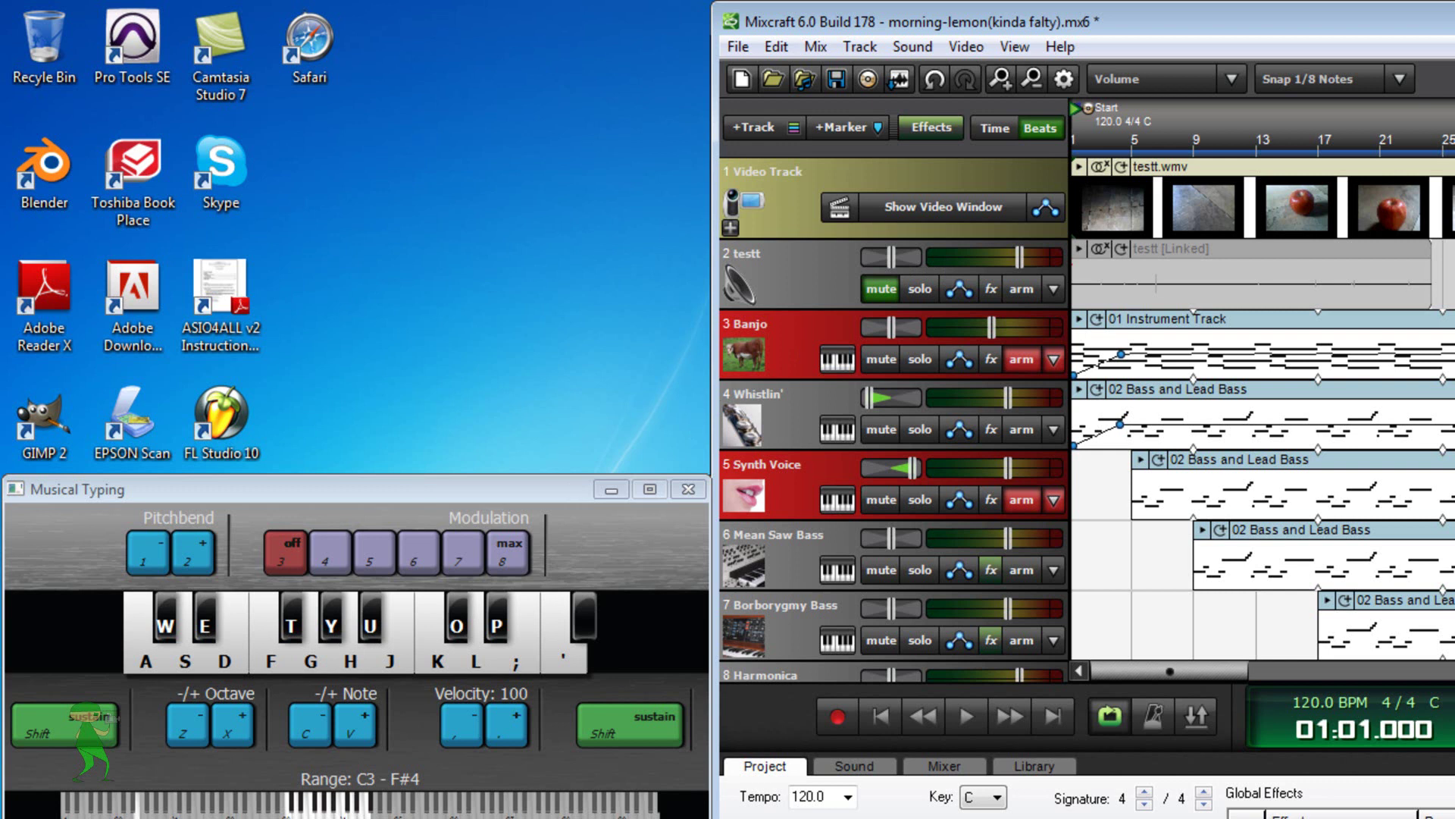
Step: Search 'm' in the Start menu and launch Windows Media Player
key(super)
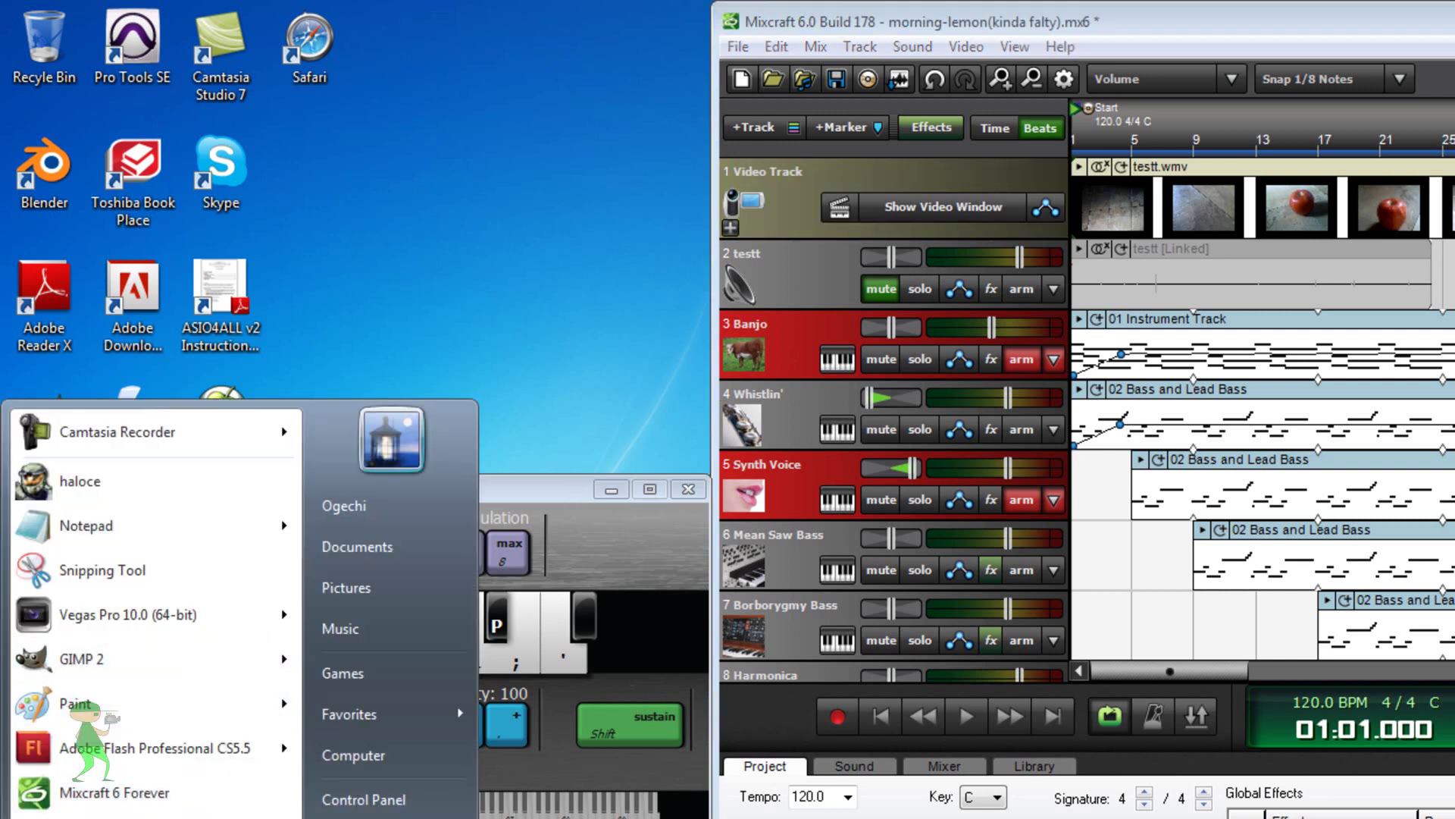
text(m)
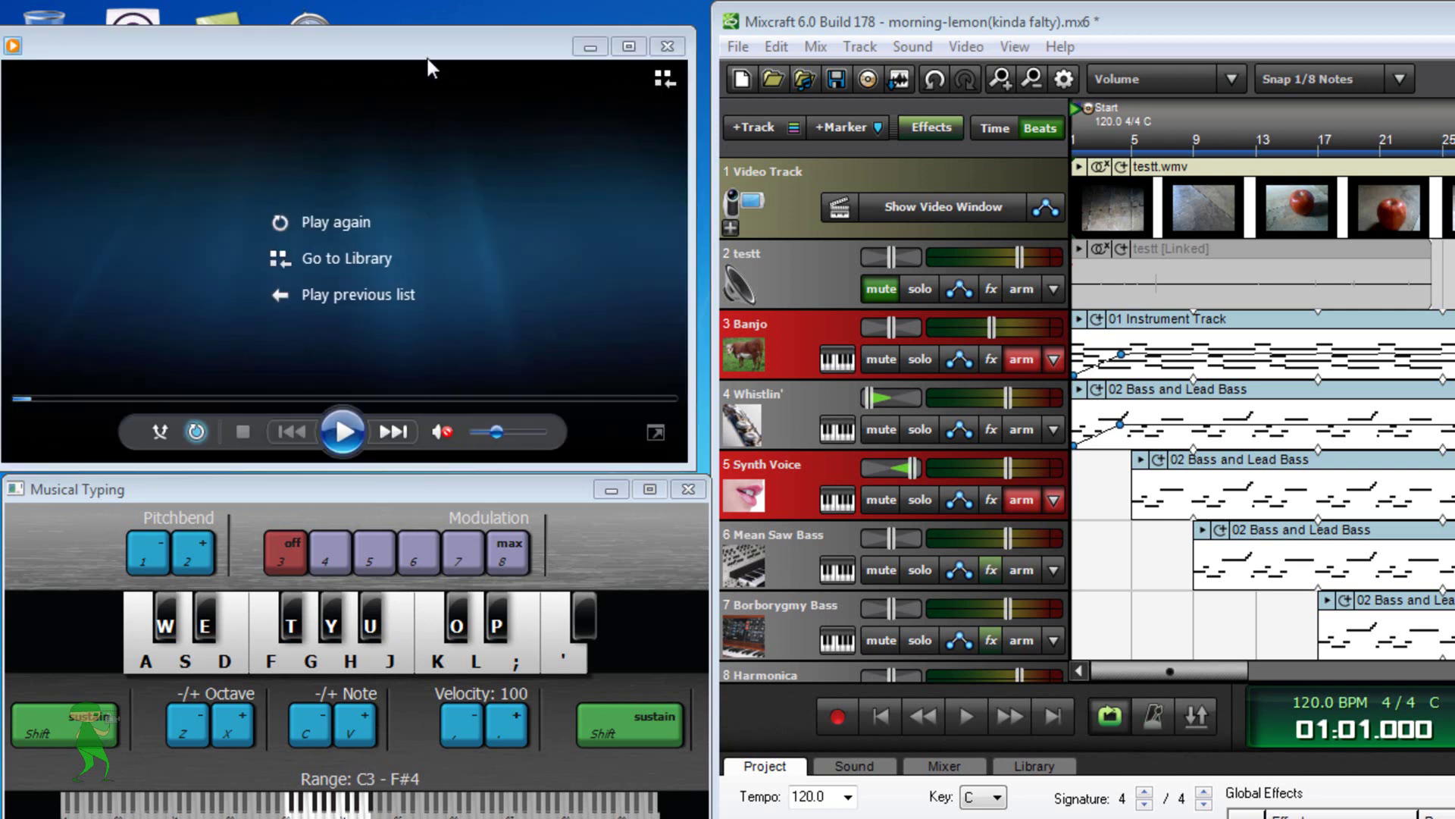
Step: Move the Media Player window higher and replay the testt video from the beginning
mouse_move(427, 48)
mouse_down()
mouse_move(447, 43)
mouse_move(444, 24)
mouse_move(449, 39)
mouse_up()
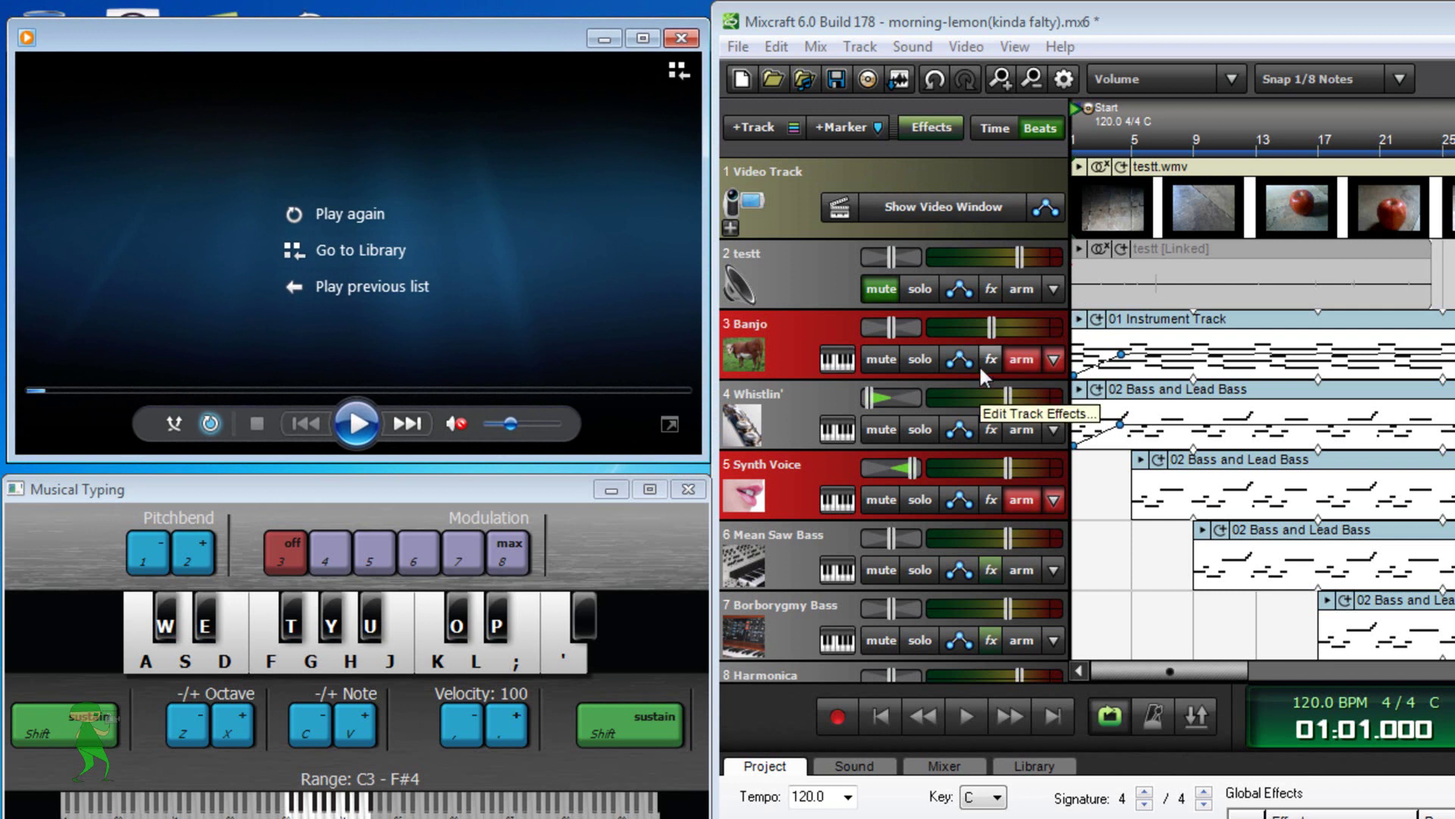
click(340, 429)
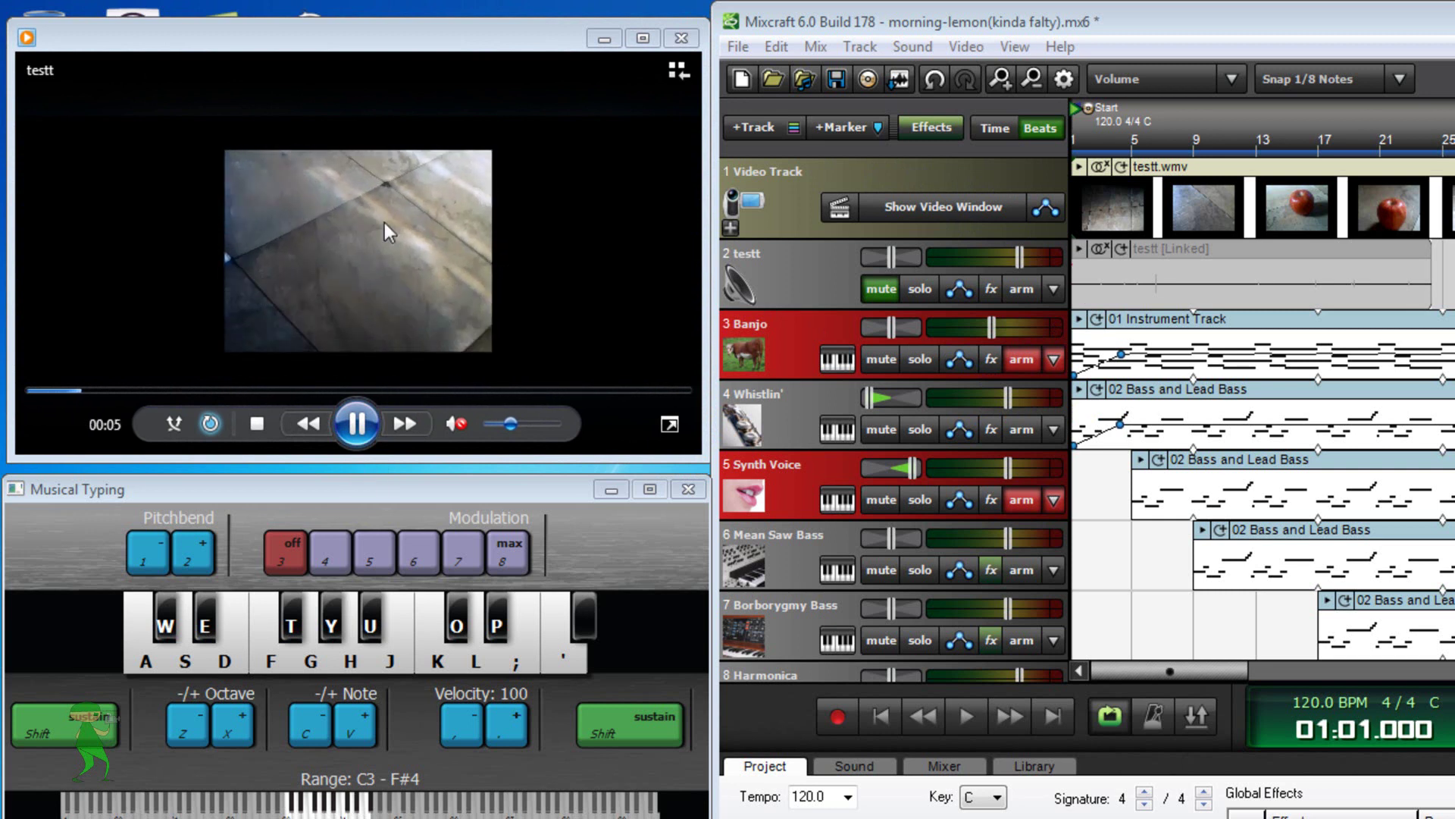
click(356, 425)
click(257, 429)
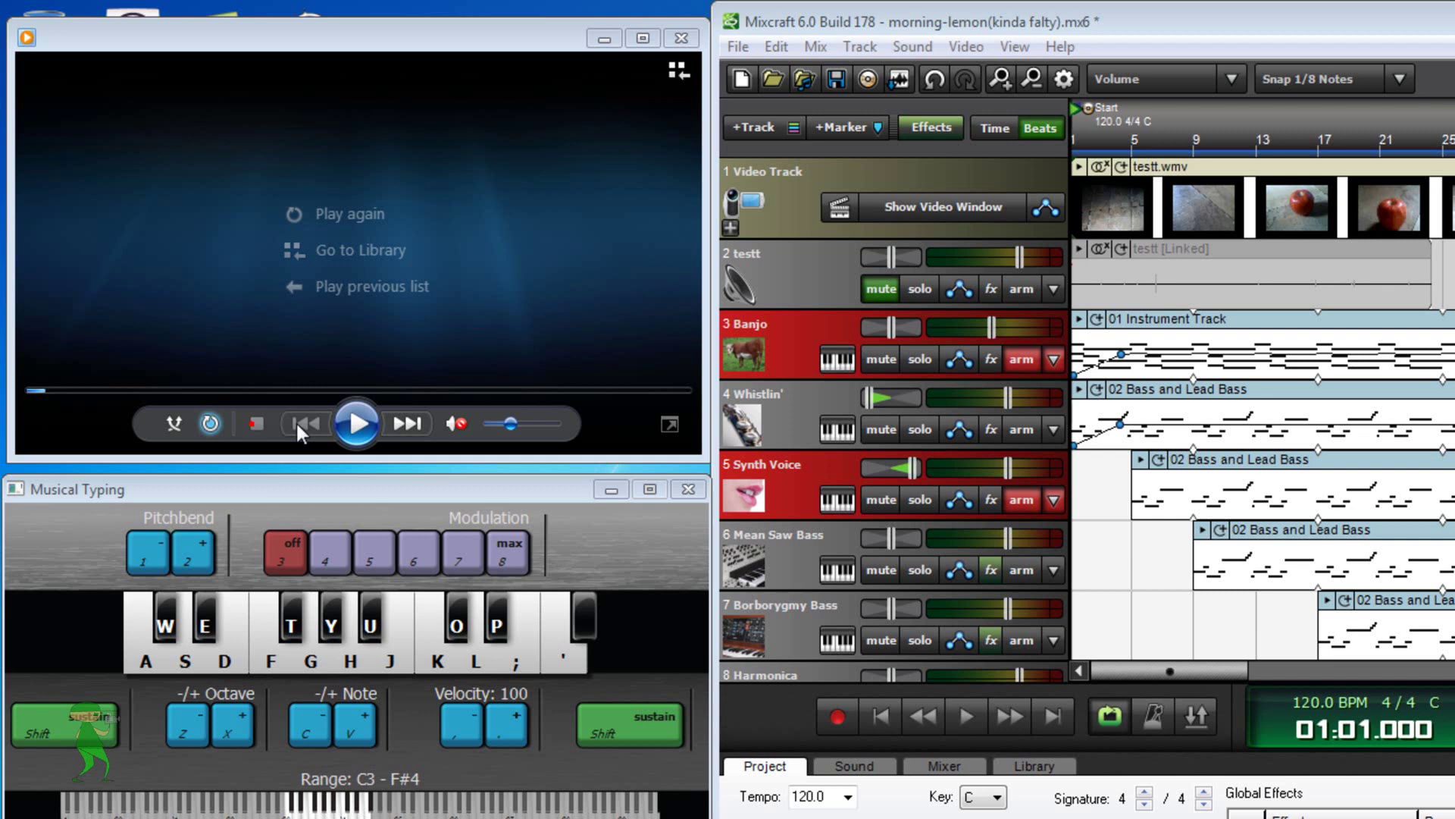
click(352, 422)
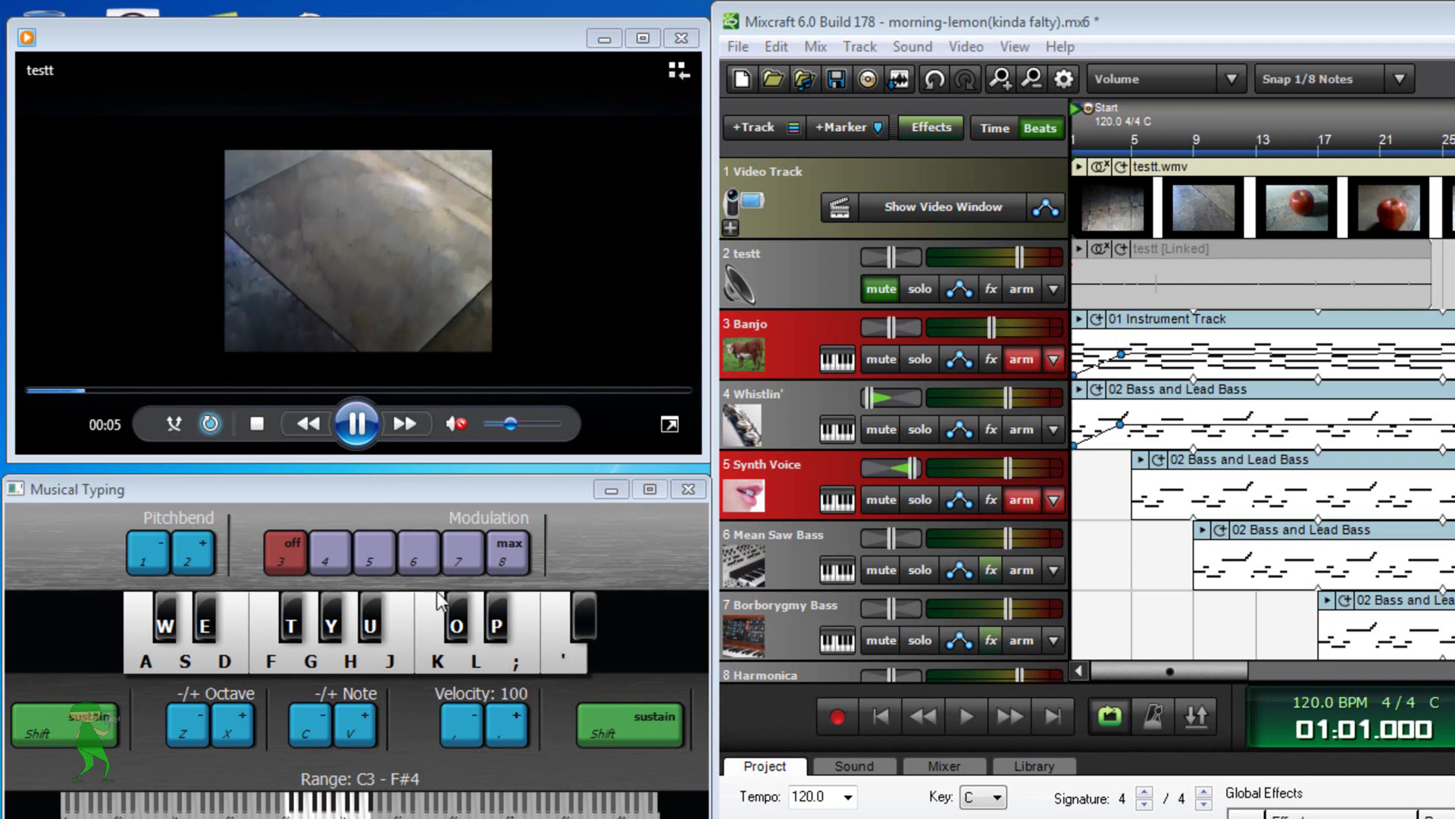
Step: Play the opening phrase of the melody on Banjo and Synth Voice using the A–L Musical Typing keys
click(181, 652)
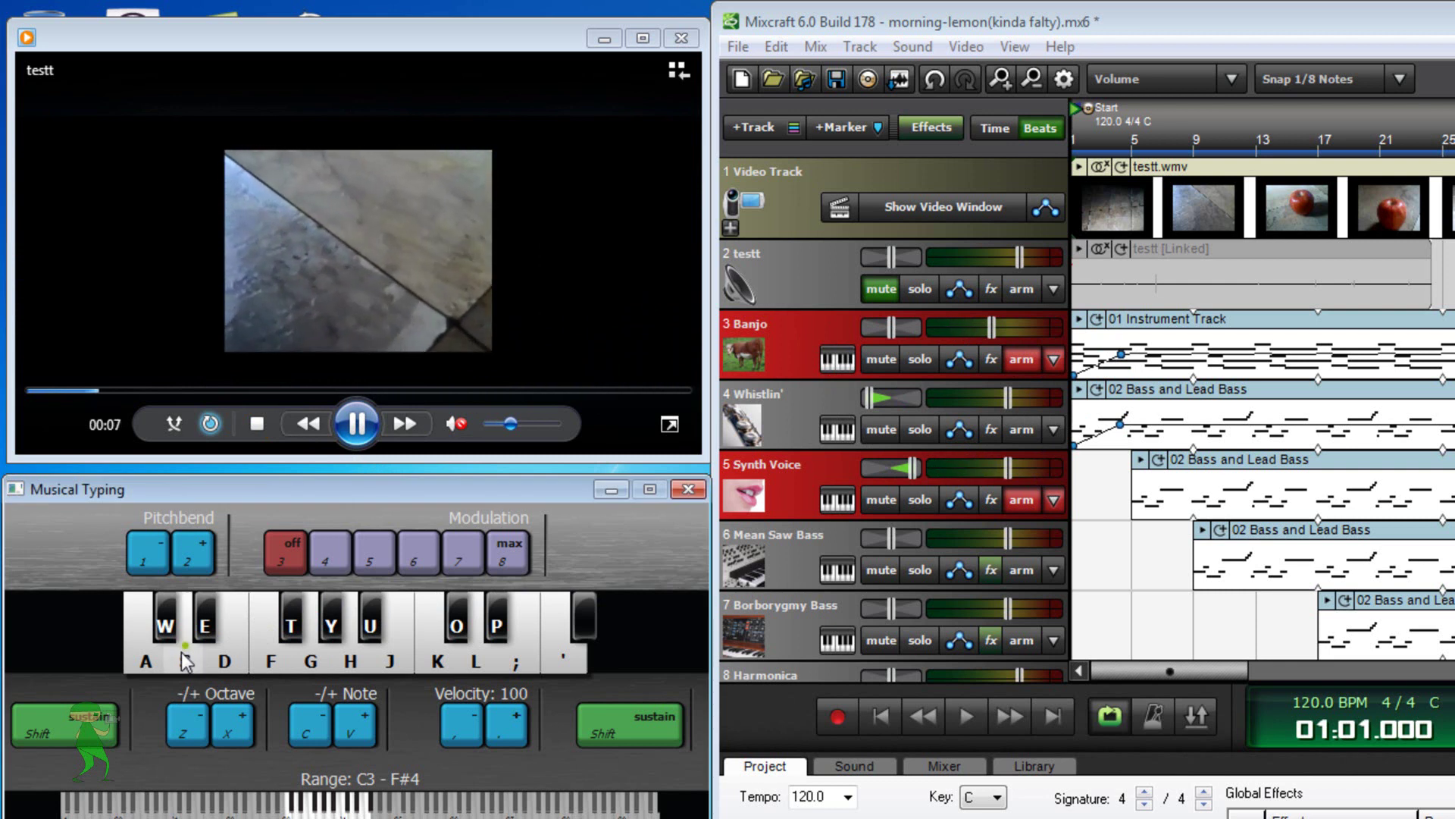
key(f)
key(k)
key(h)
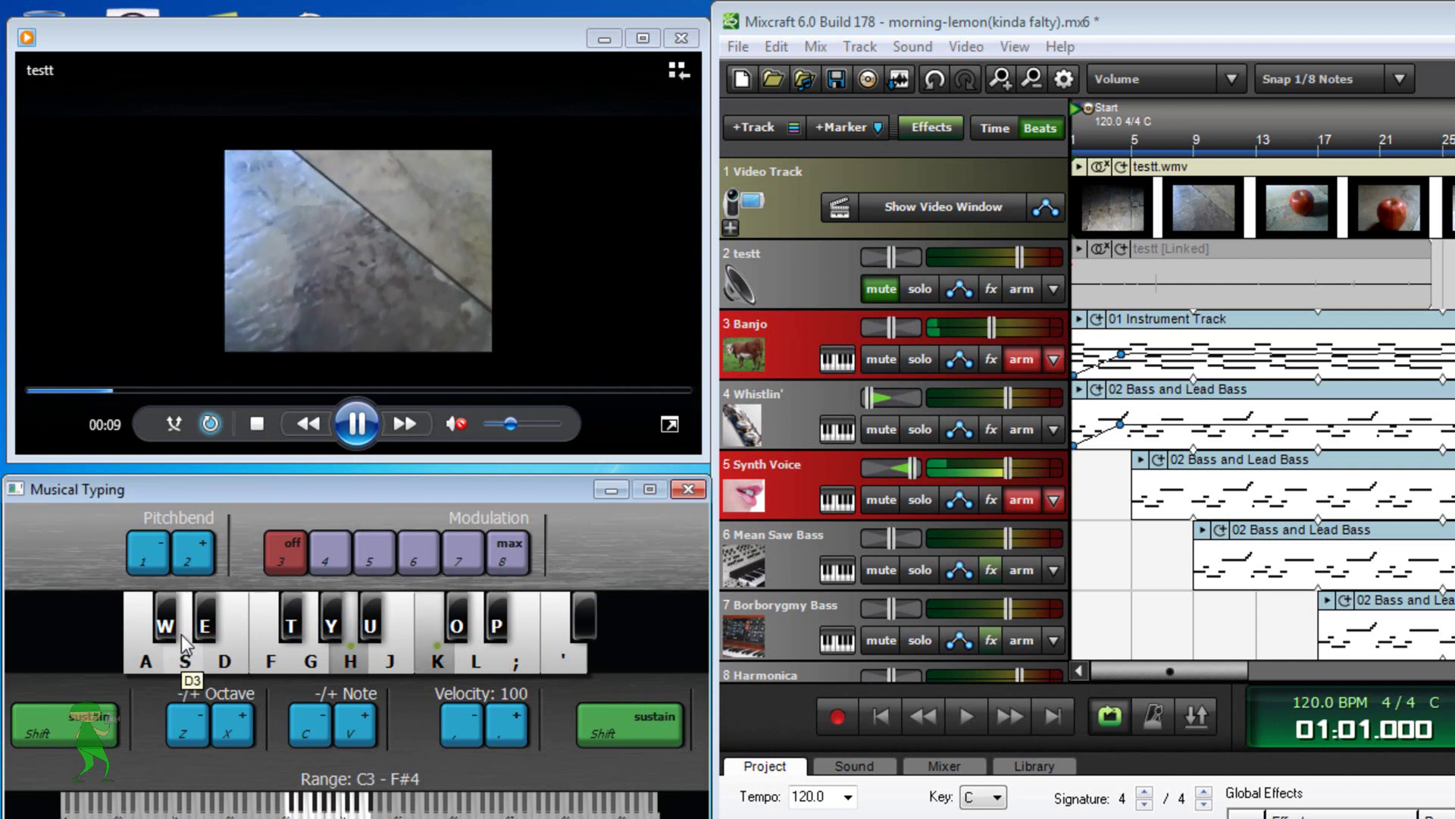
key(f)
key(h)
key(j)
key(l)
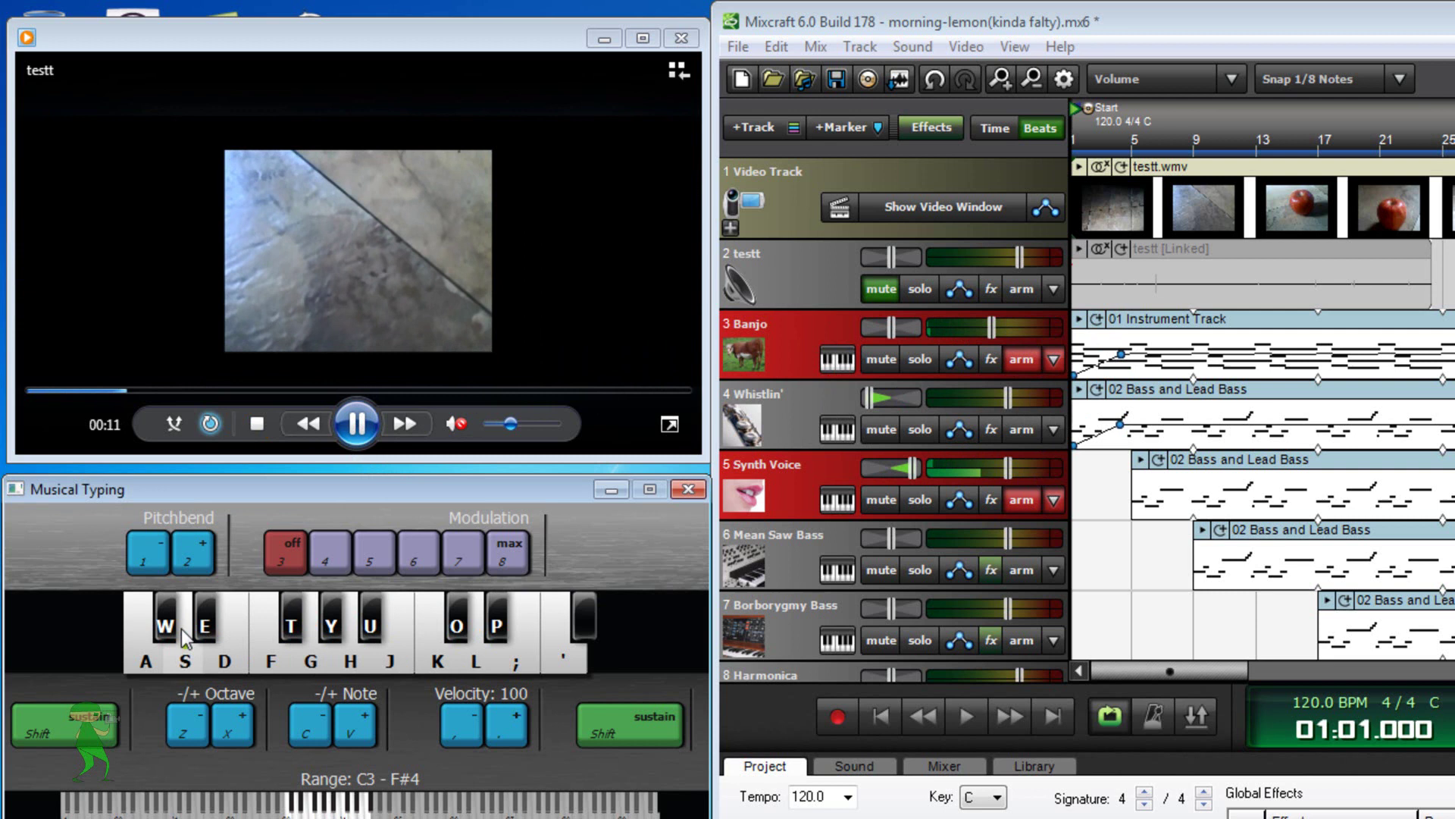
key(j)
key(l)
key(l)
key(f)
key(k)
key(k)
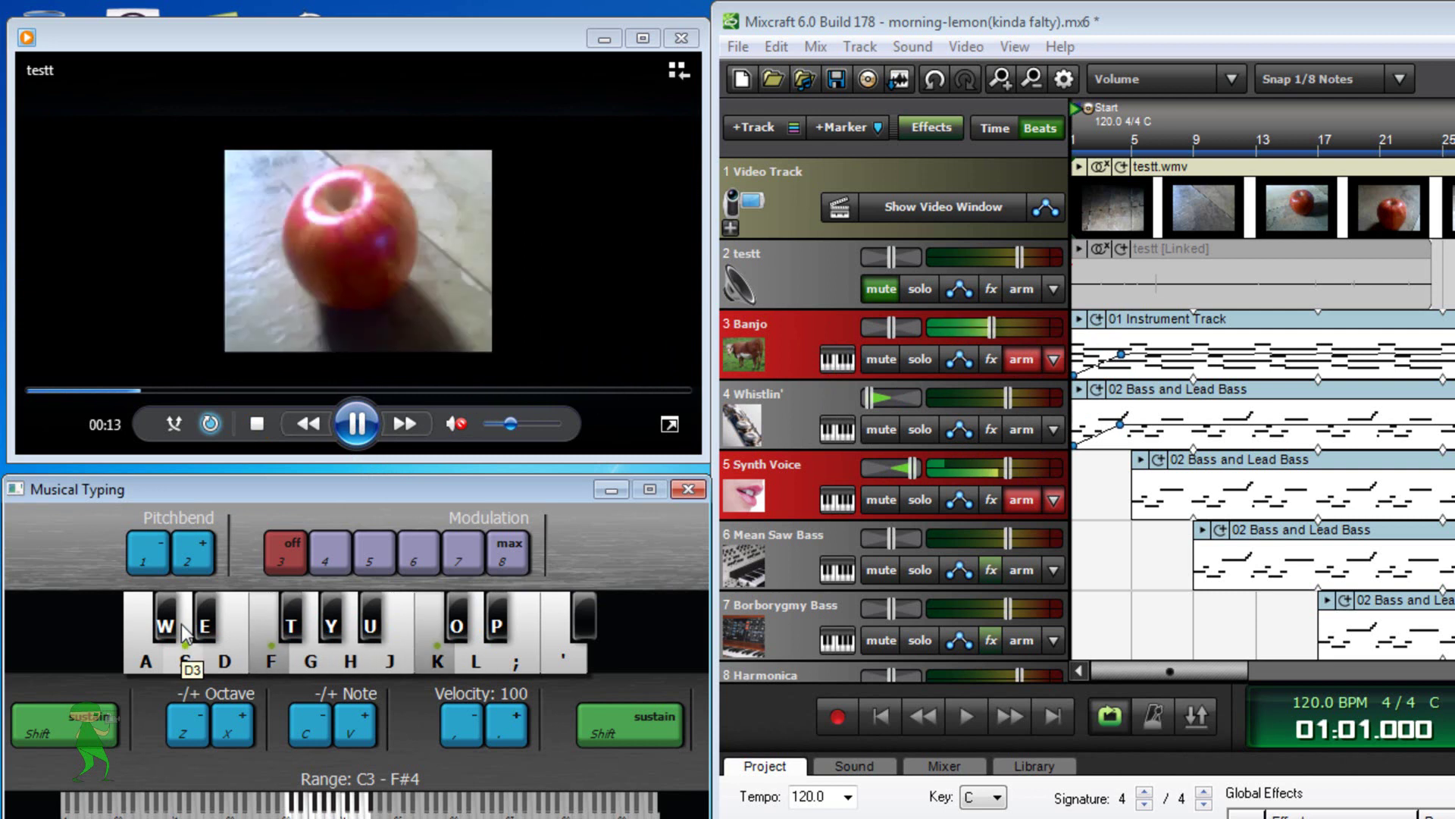
key(h)
key(k)
key(s)
key(d)
key(k)
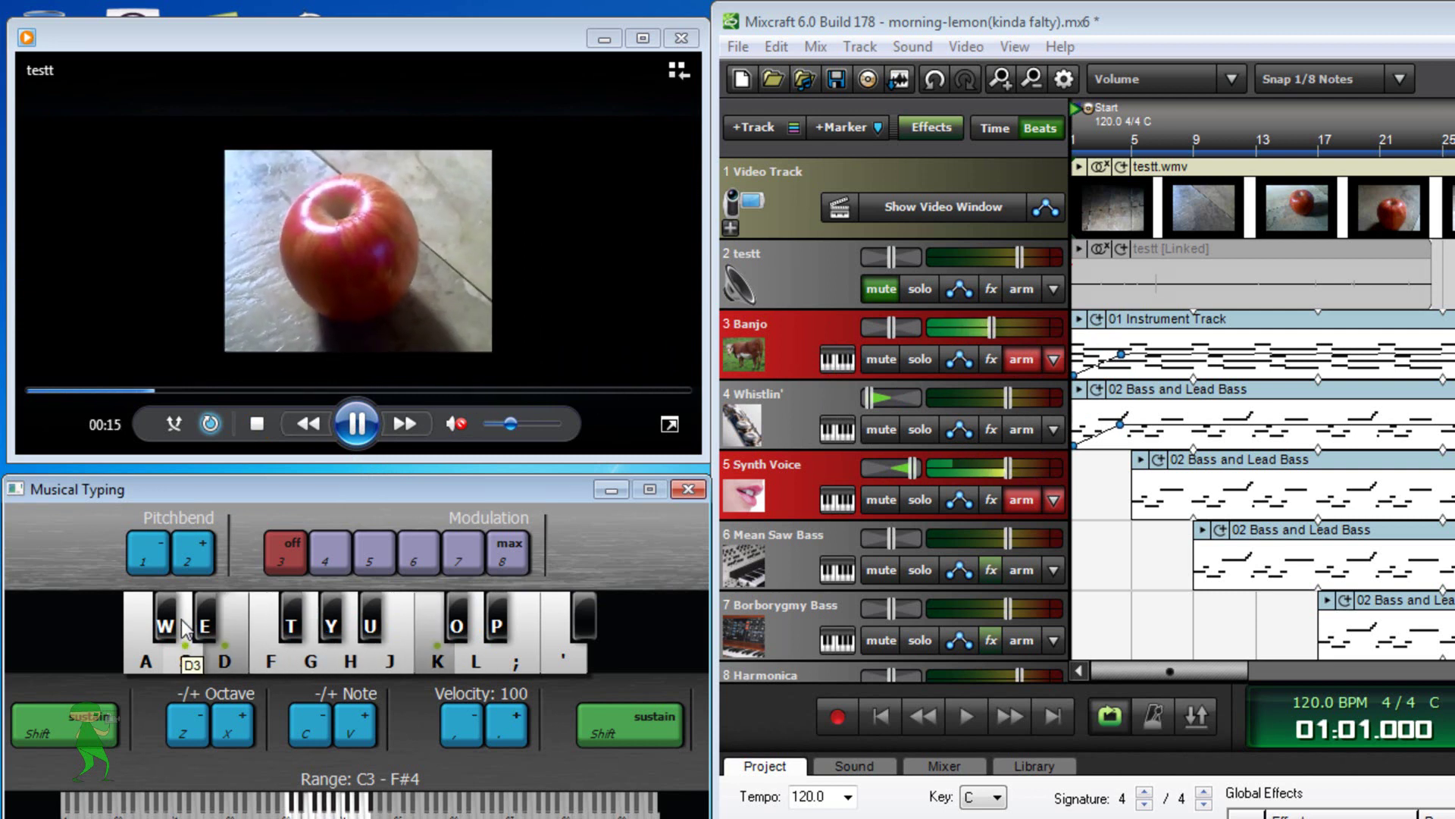
key(g)
key(f)
key(k)
Step: Continue the melody through to its closing notes along with the video, then scroll down the tracks
key(f)
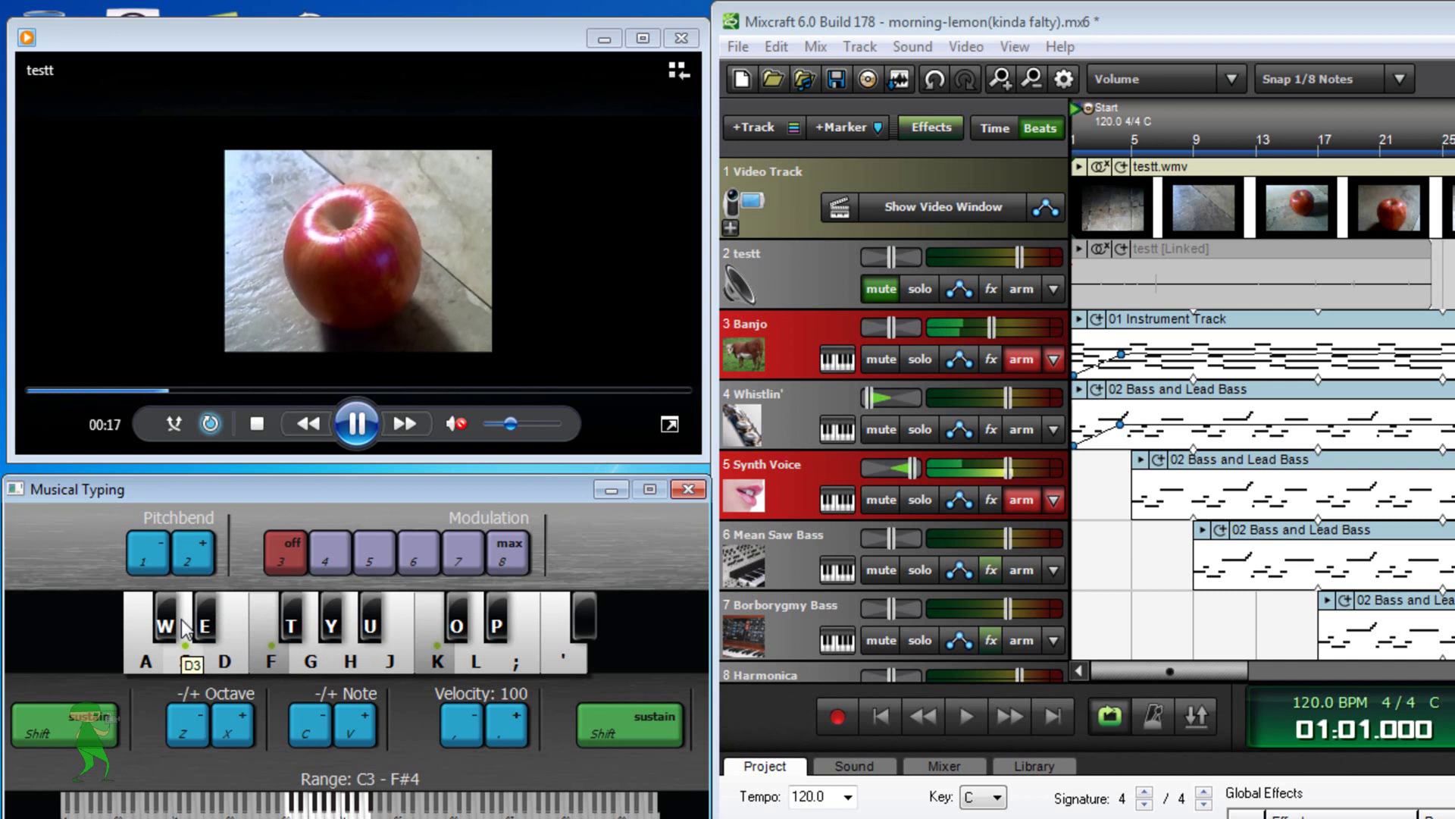
key(h)
key(g)
key(j)
key(l)
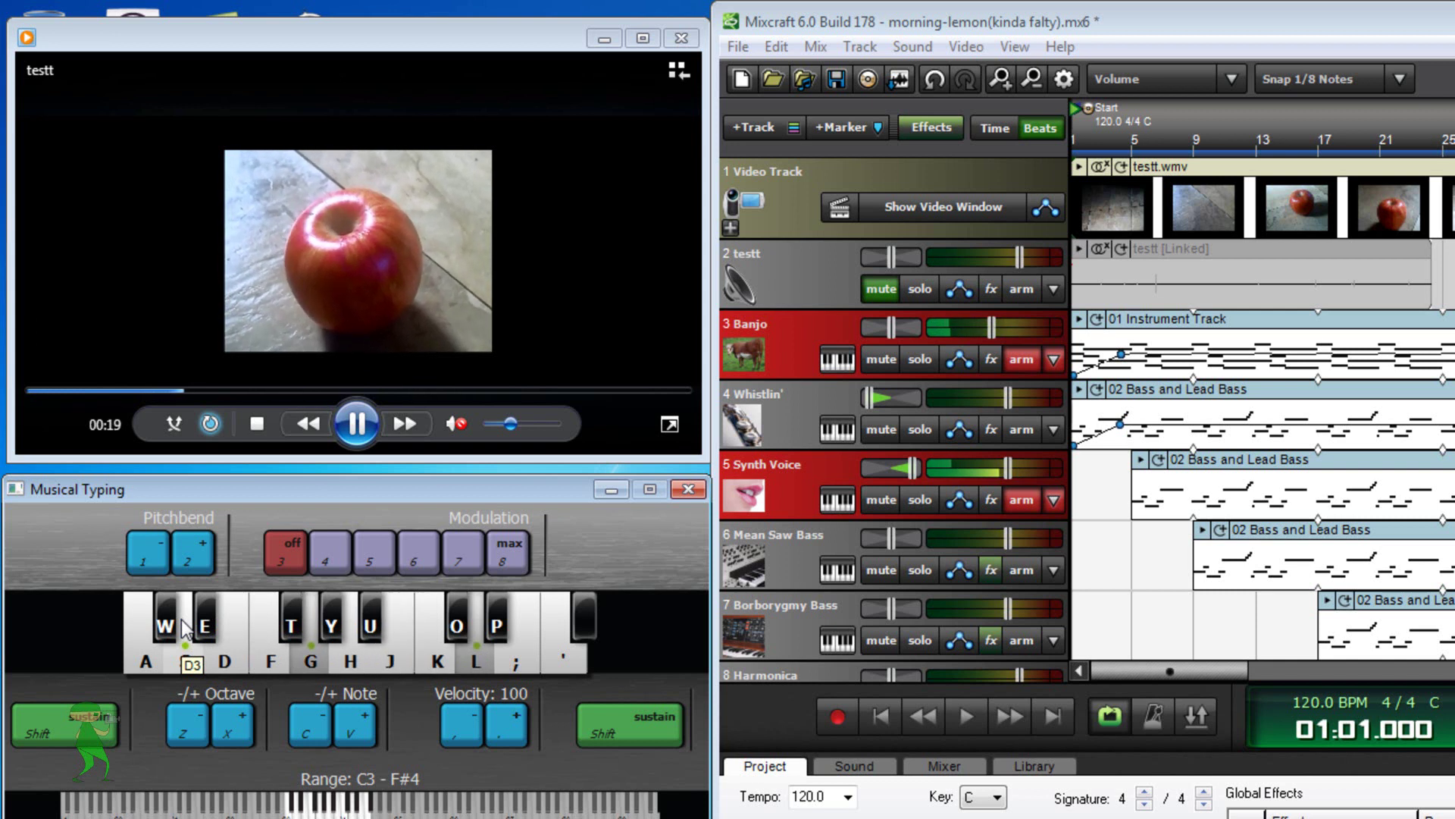
key(j)
key(f)
key(k)
key(h)
key(f)
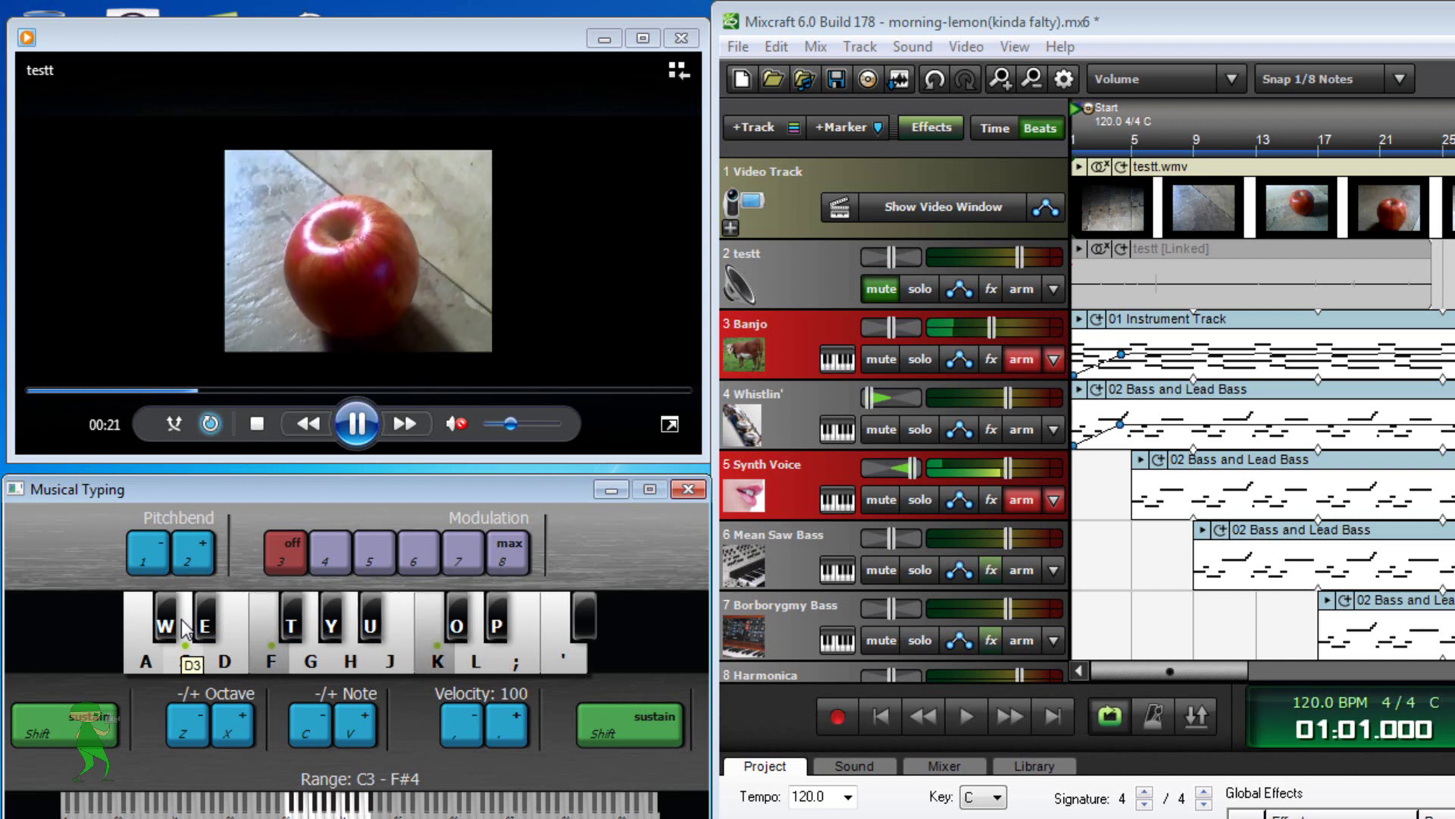
key(h)
key(k)
key(d)
key(k)
key(d)
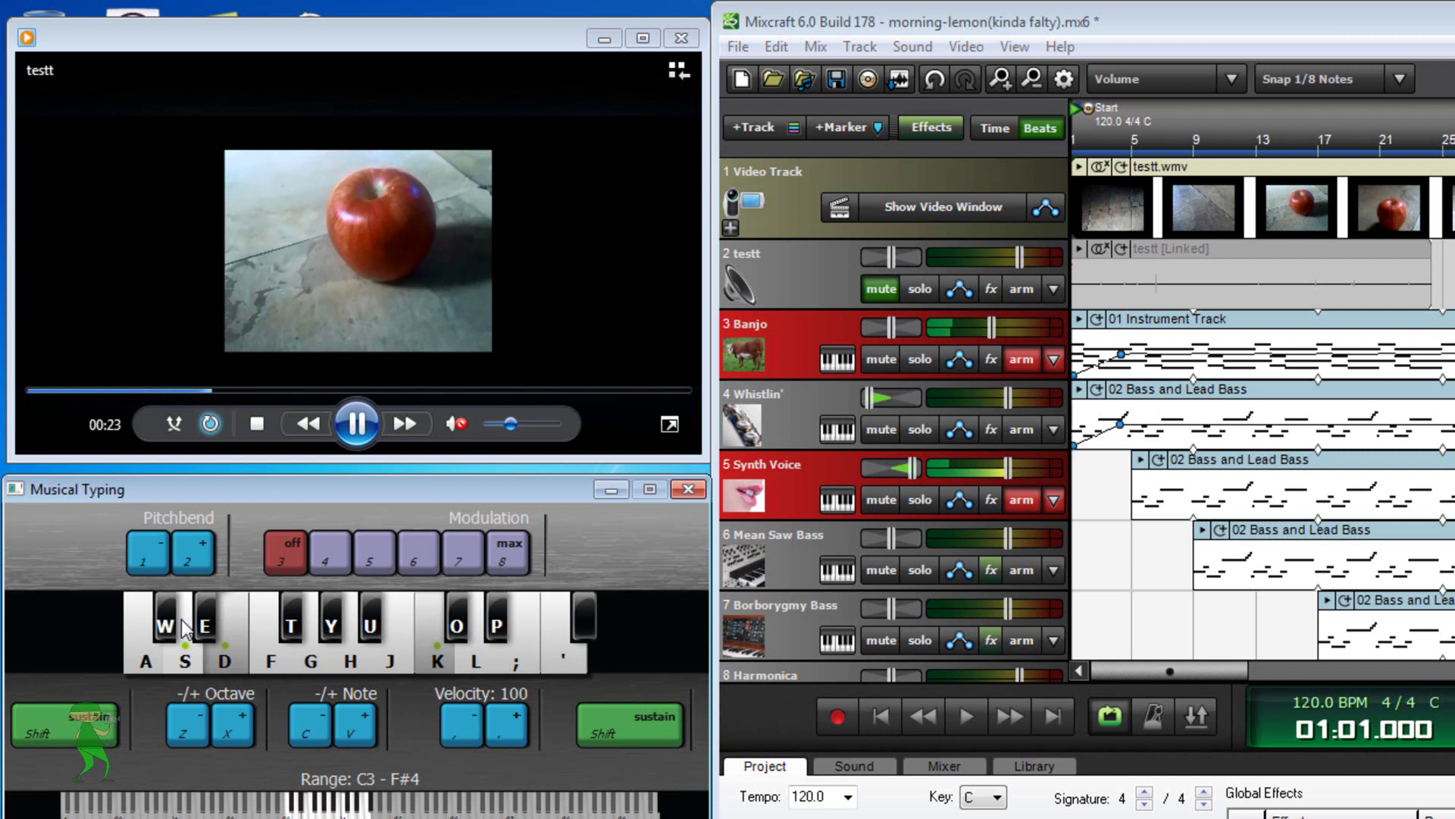
key(h)
key(f)
key(k)
key(k)
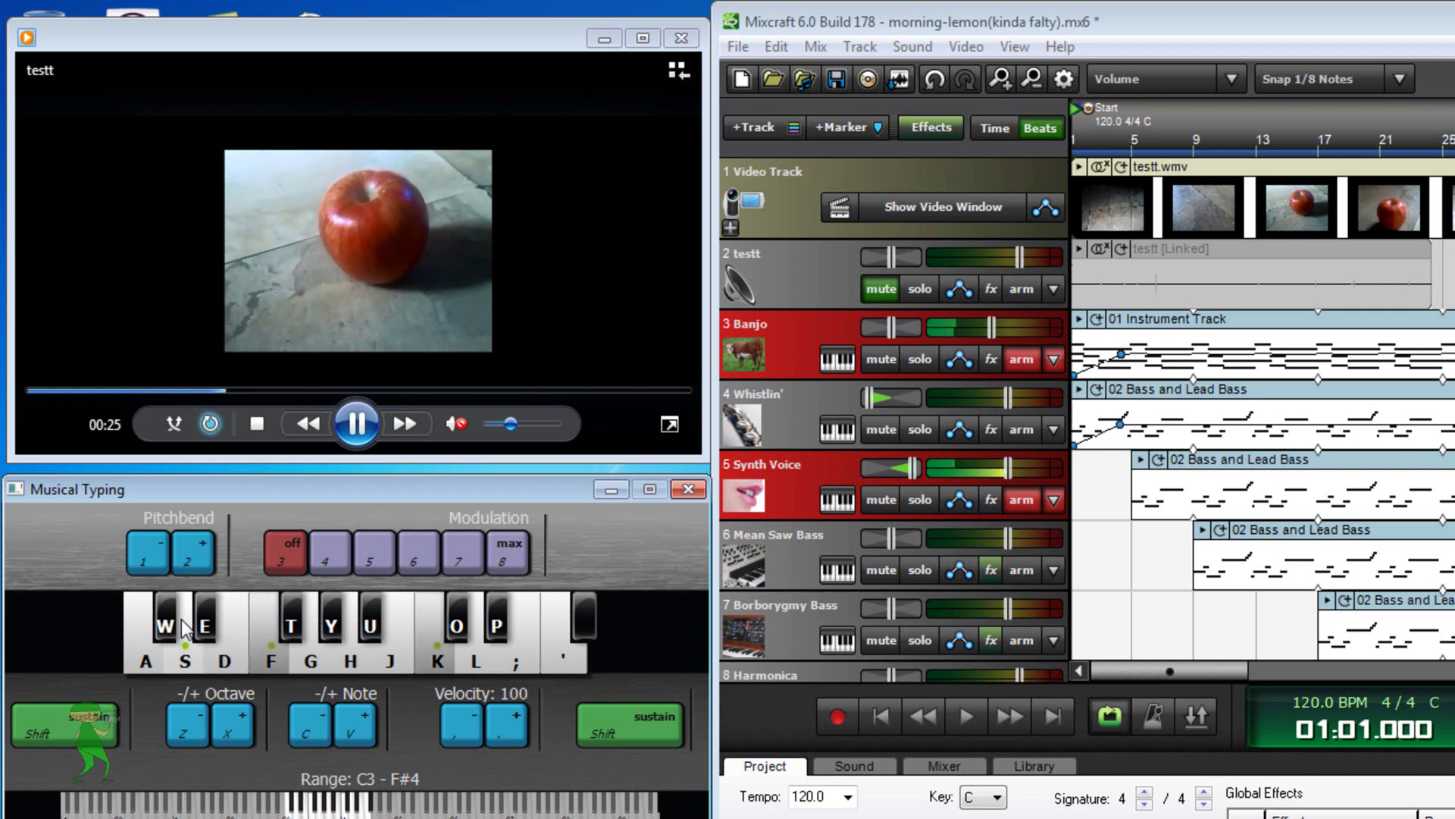
key(h)
key(j)
key(l)
key(g)
key(j)
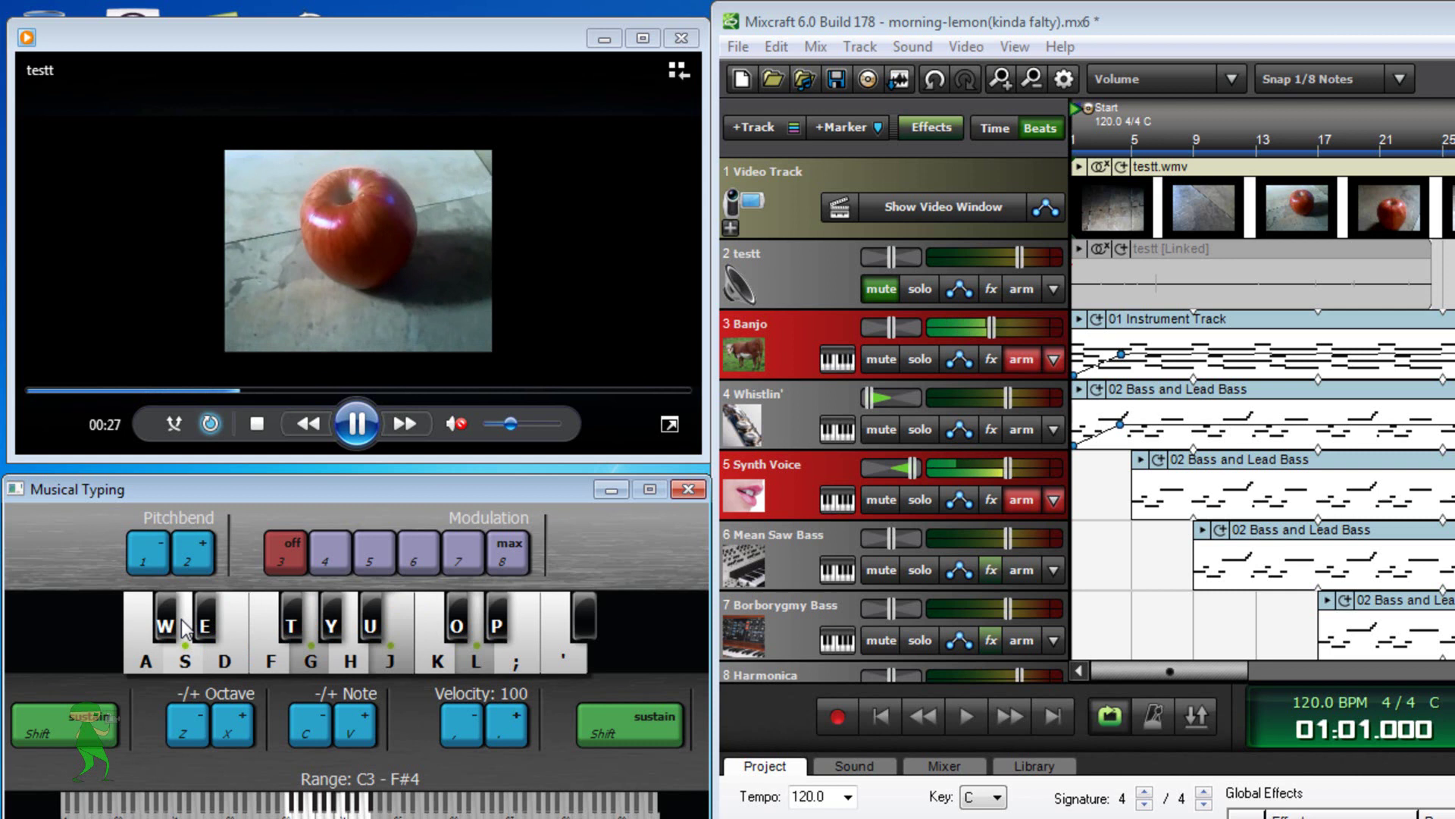
key(f)
key(k)
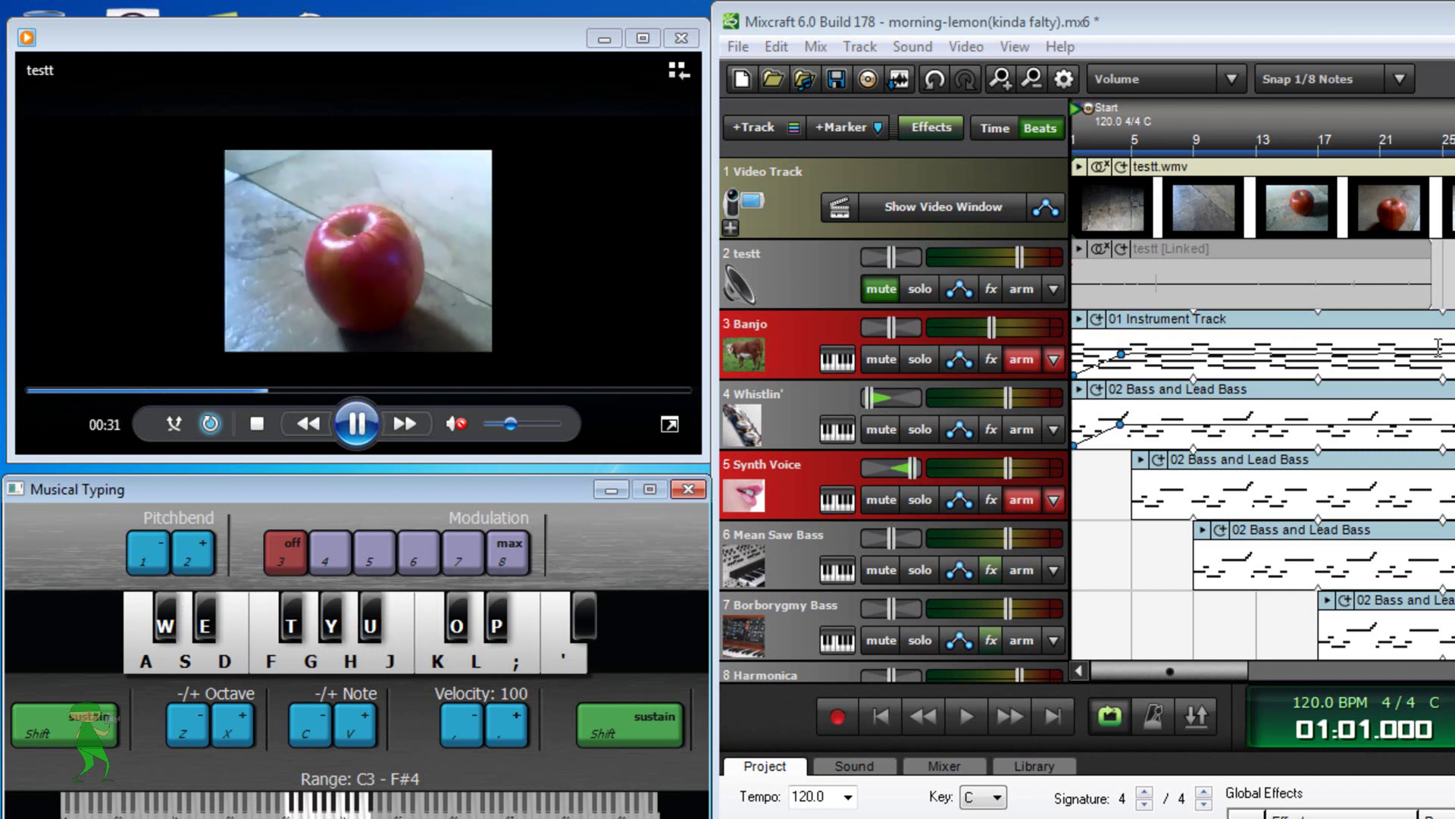
scroll(1340, 372, down, 3)
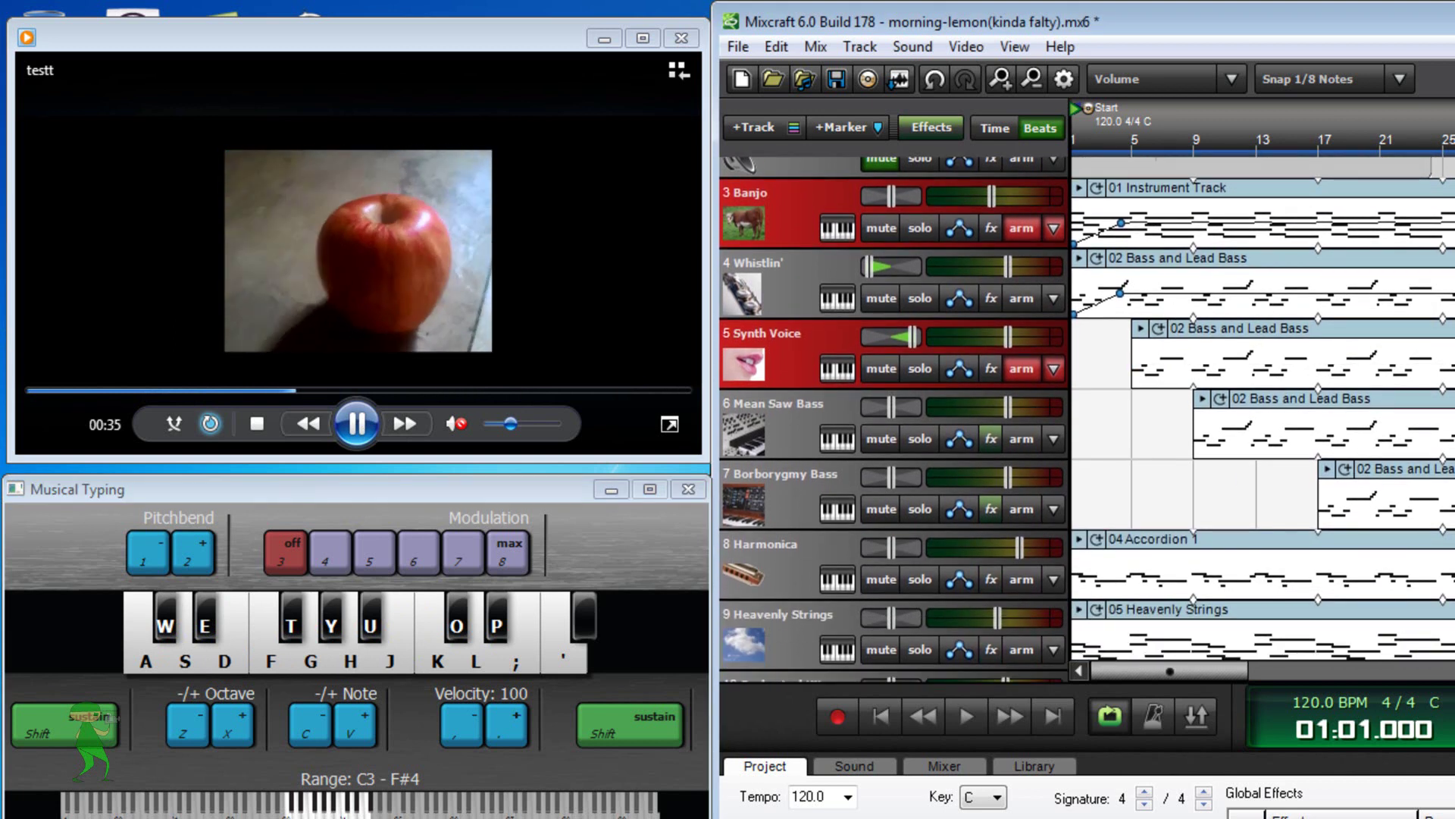
scroll(1340, 372, down, 2)
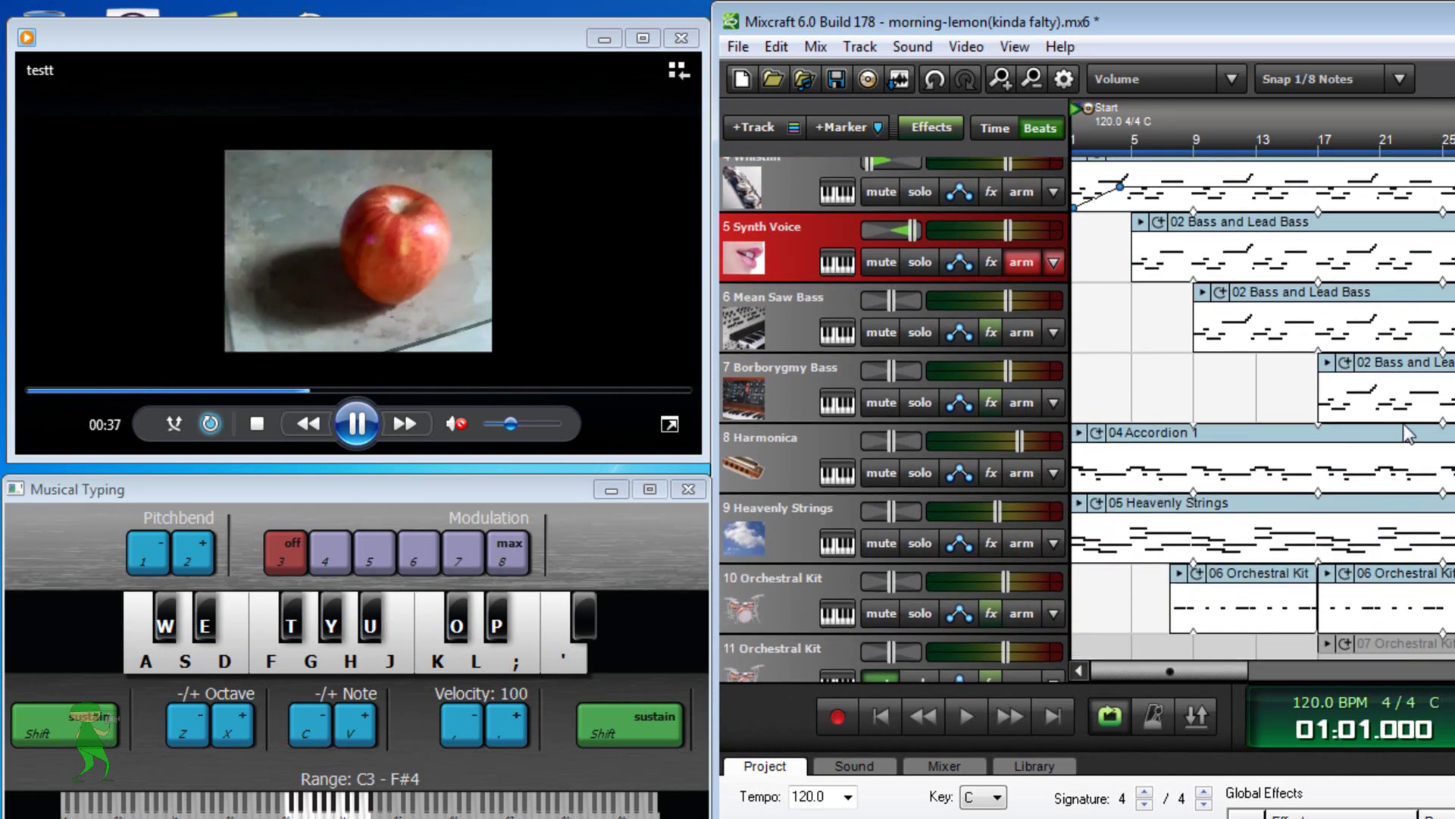
Step: Preview the second 06 Orchestral Kit drum clip, then stop it
scroll(1263, 418, down, 1)
scroll(1262, 419, down, 1)
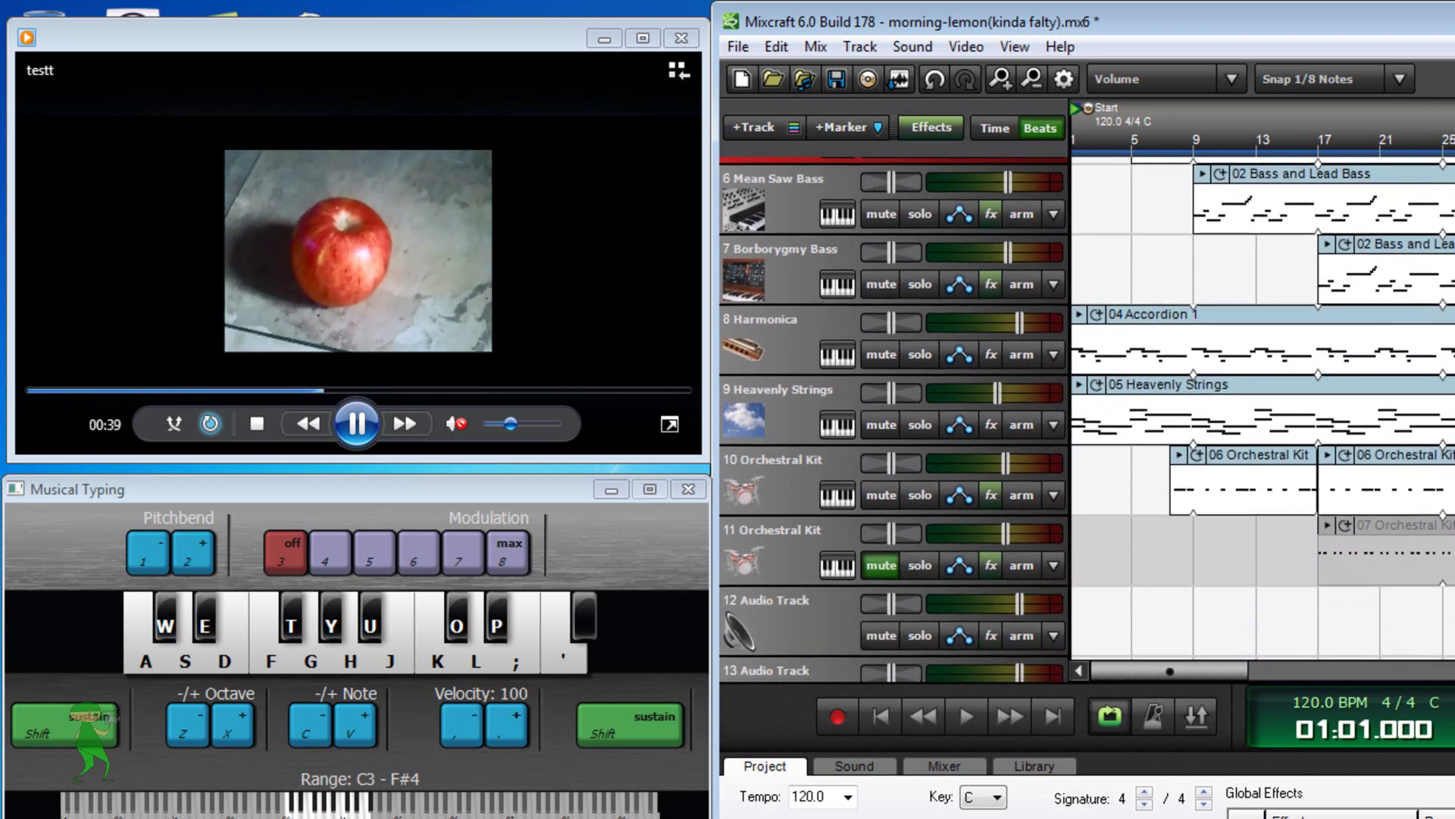
scroll(1262, 418, up, 4)
scroll(1262, 418, down, 1)
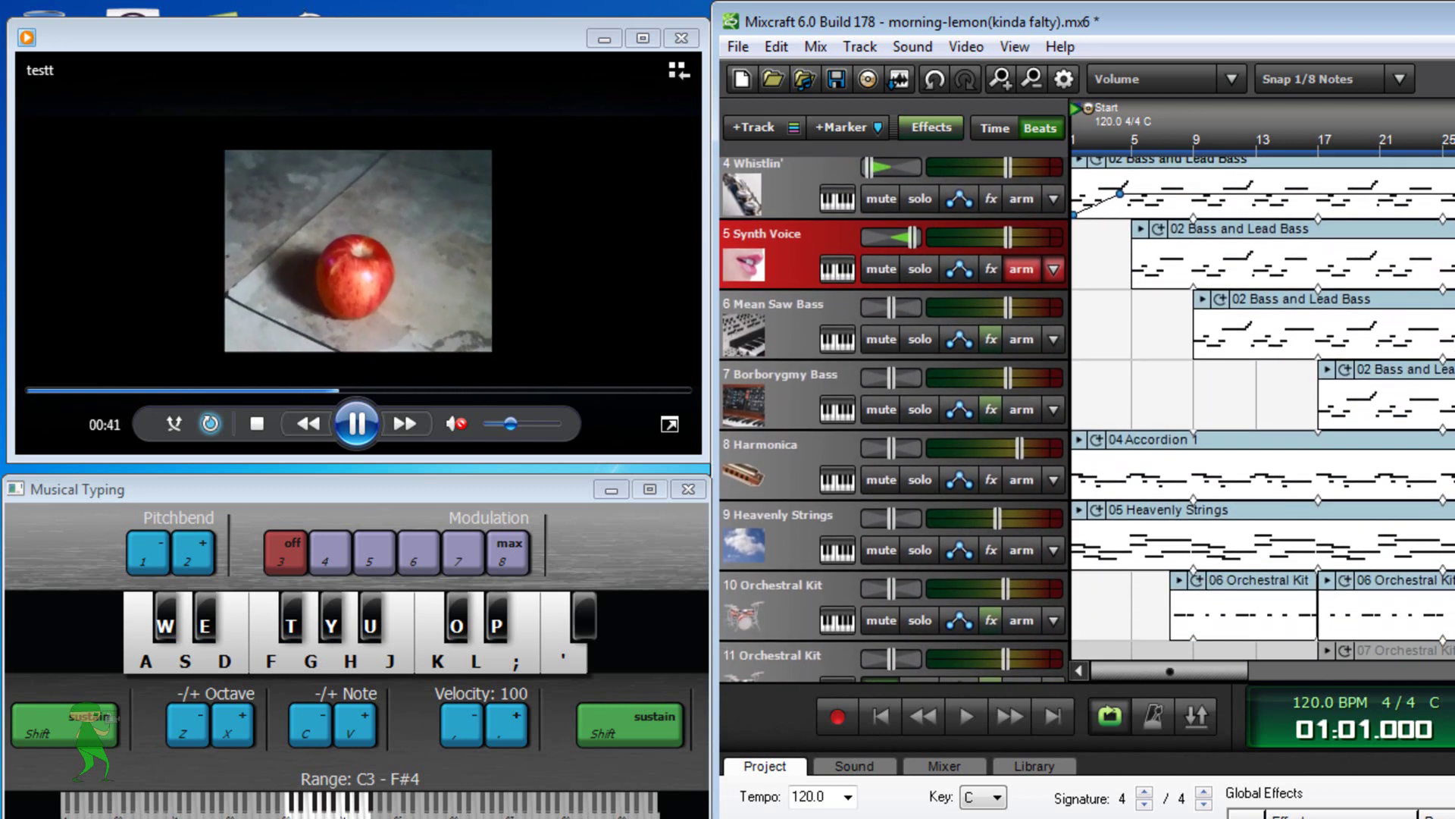
scroll(1263, 419, down, 2)
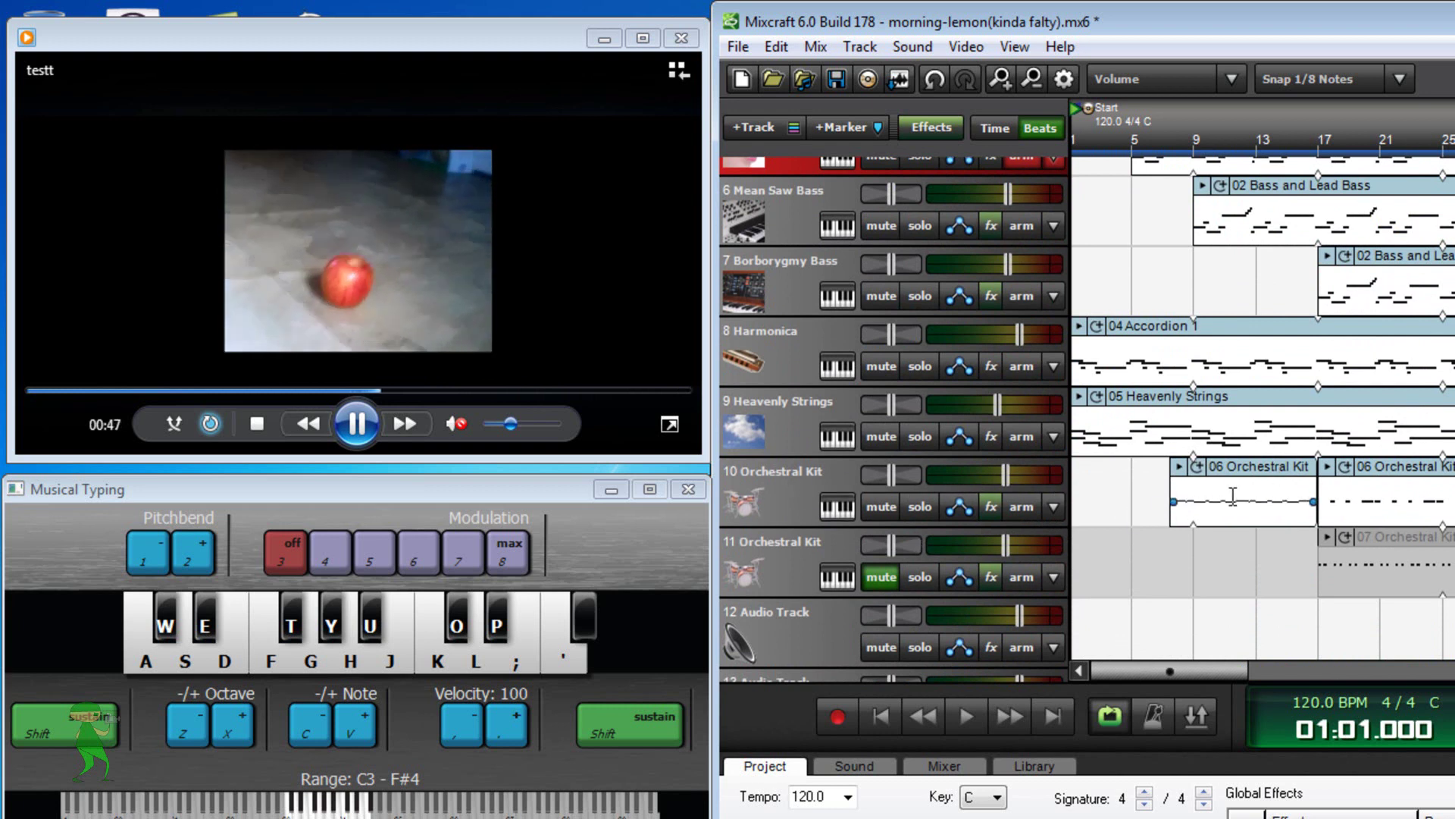
click(1327, 467)
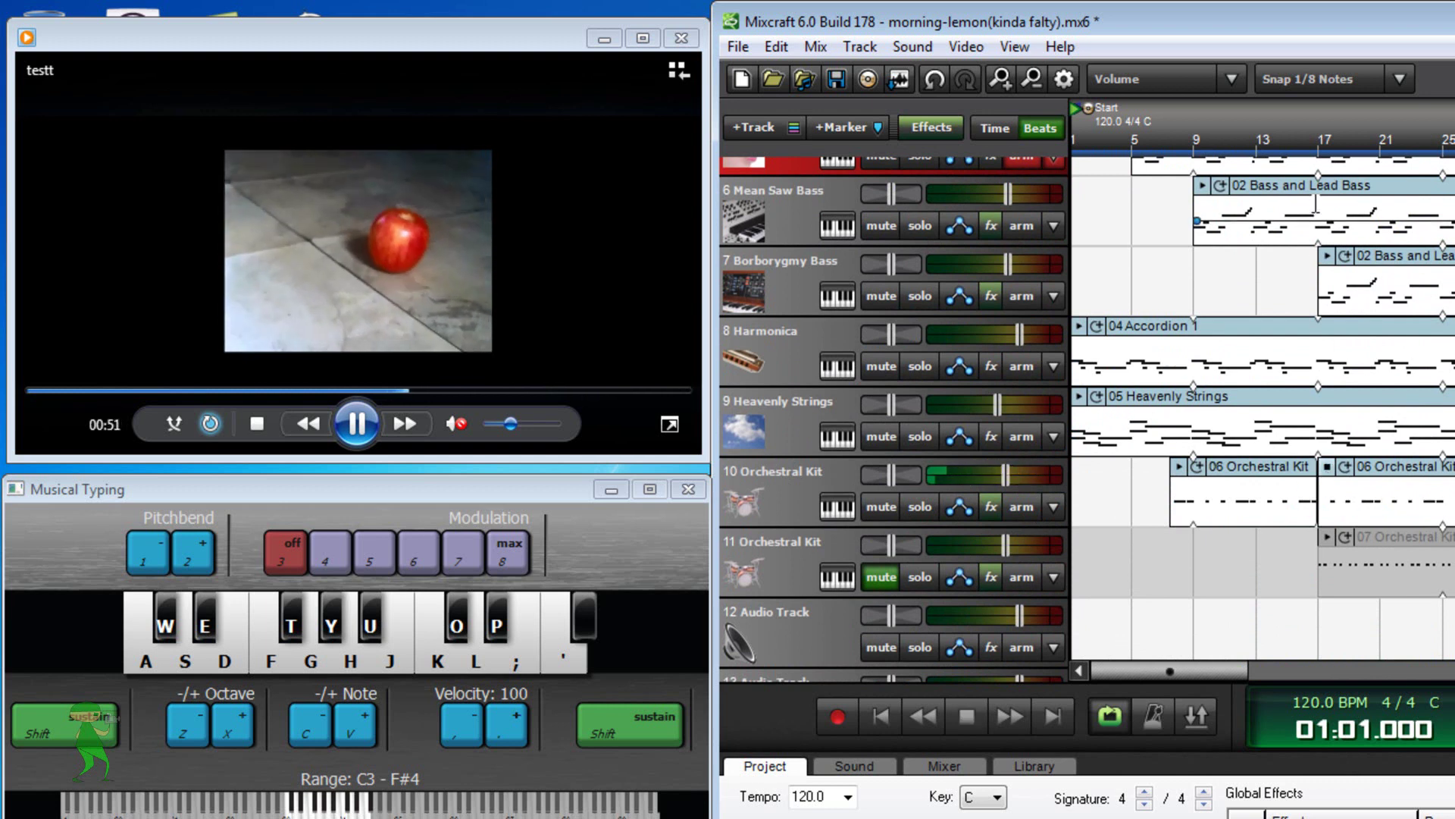
click(1328, 466)
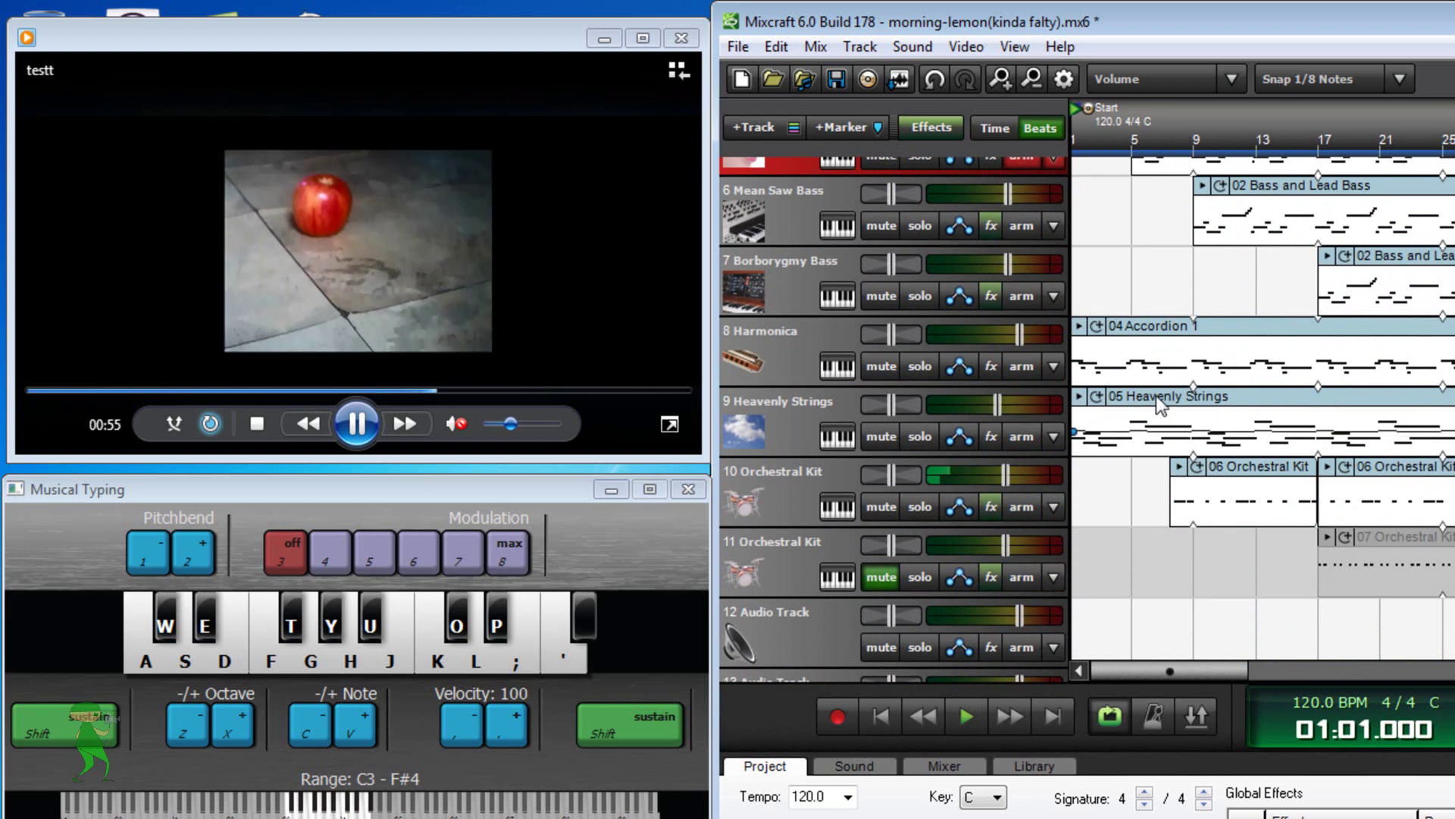
Step: Preview the 05 Heavenly Strings clip, then the 04 Accordion 1 clip, and stop the preview
click(1079, 396)
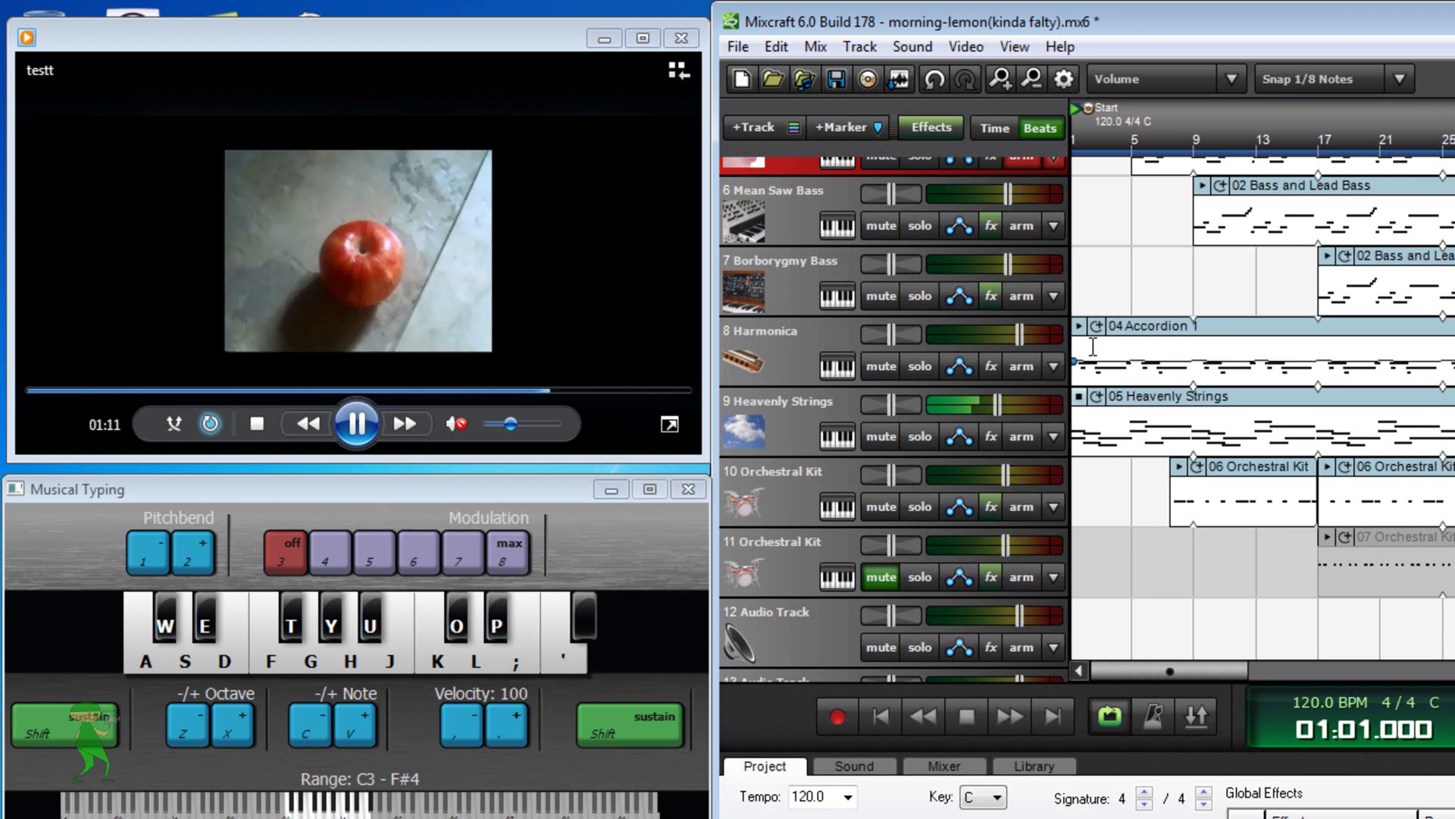
click(1078, 327)
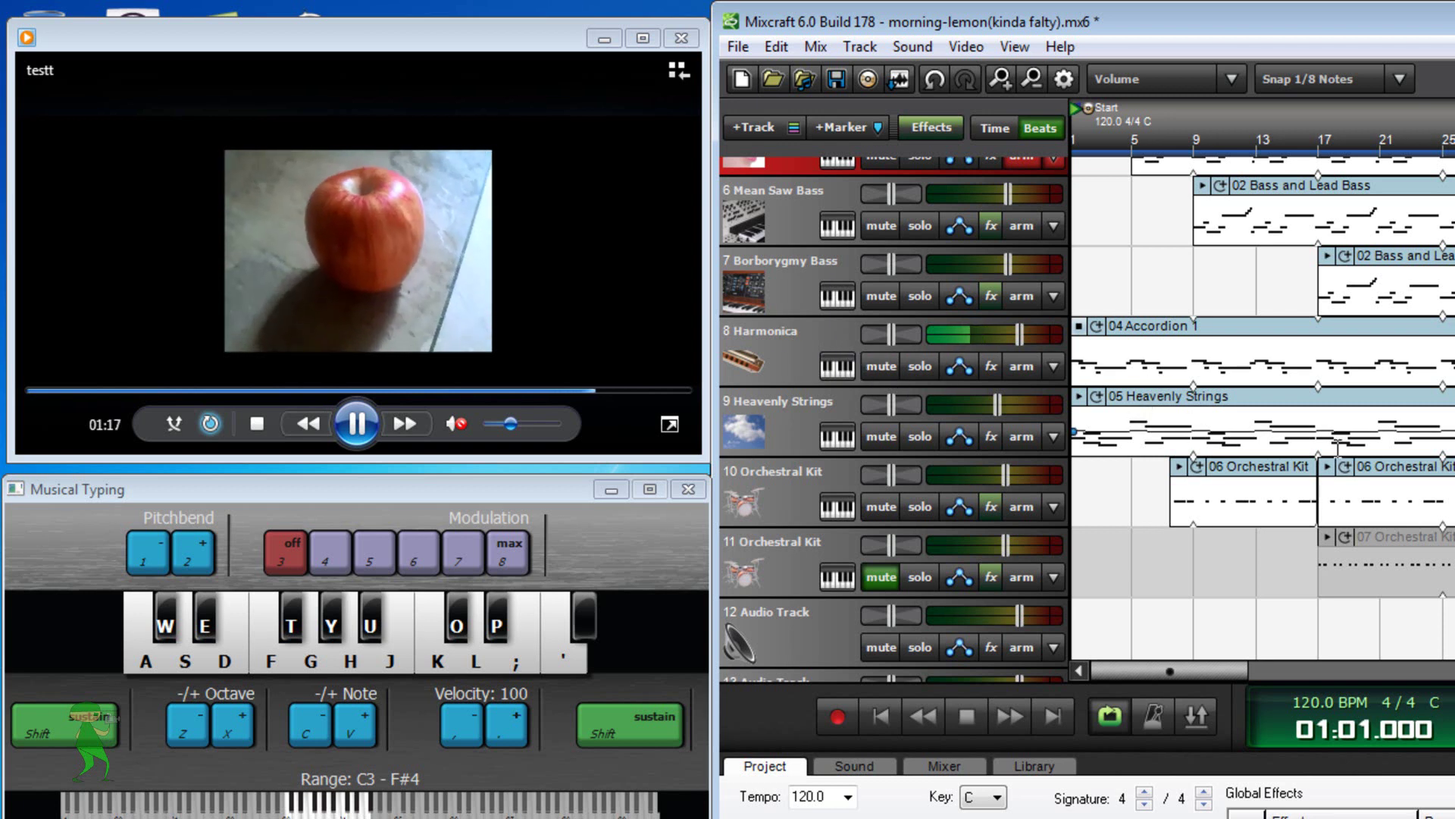
click(1102, 348)
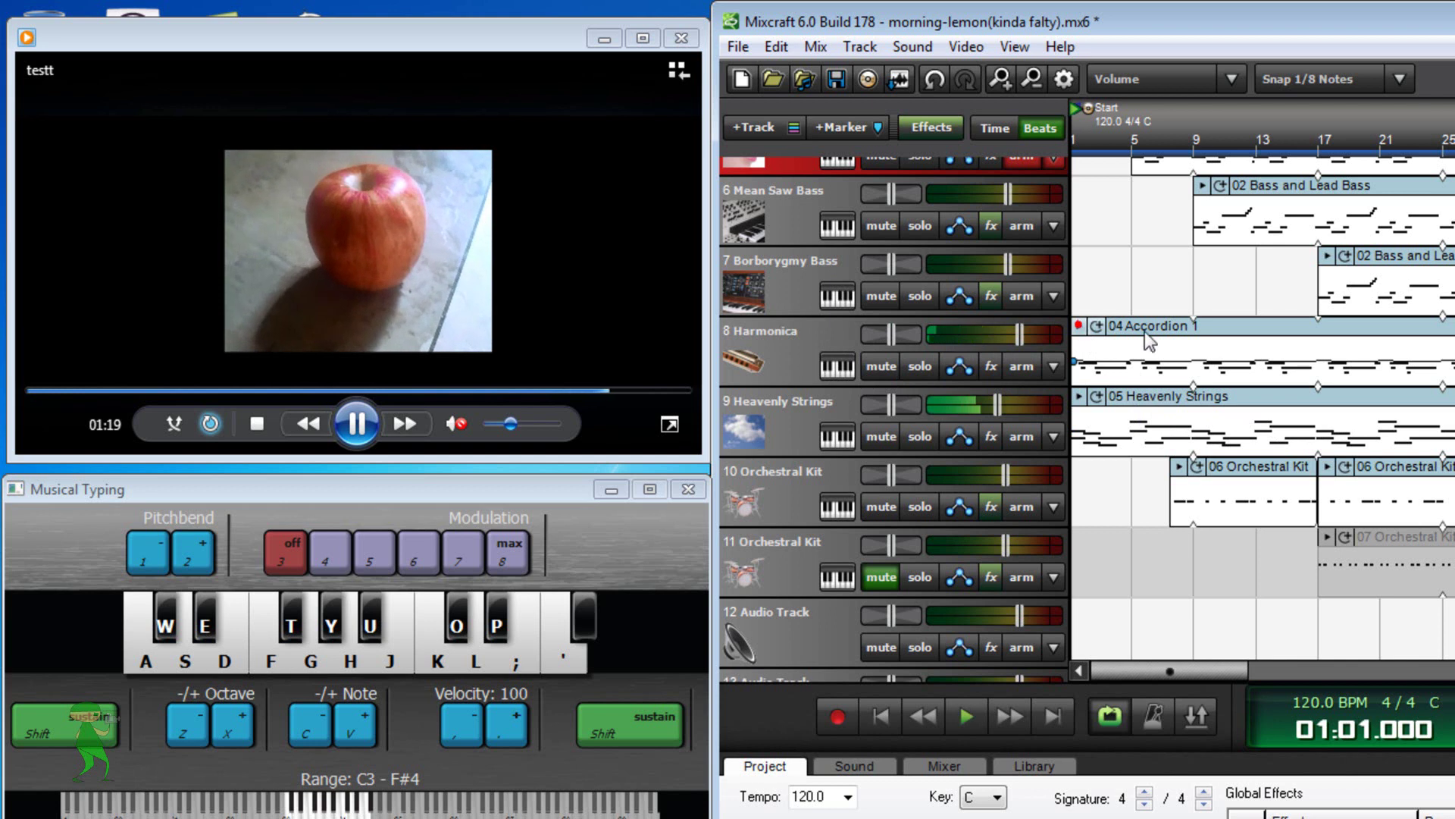
Step: Preview and stop Synth Voice's 02 Bass and Lead Bass clip, then scroll back to the top
scroll(1102, 348, up, 4)
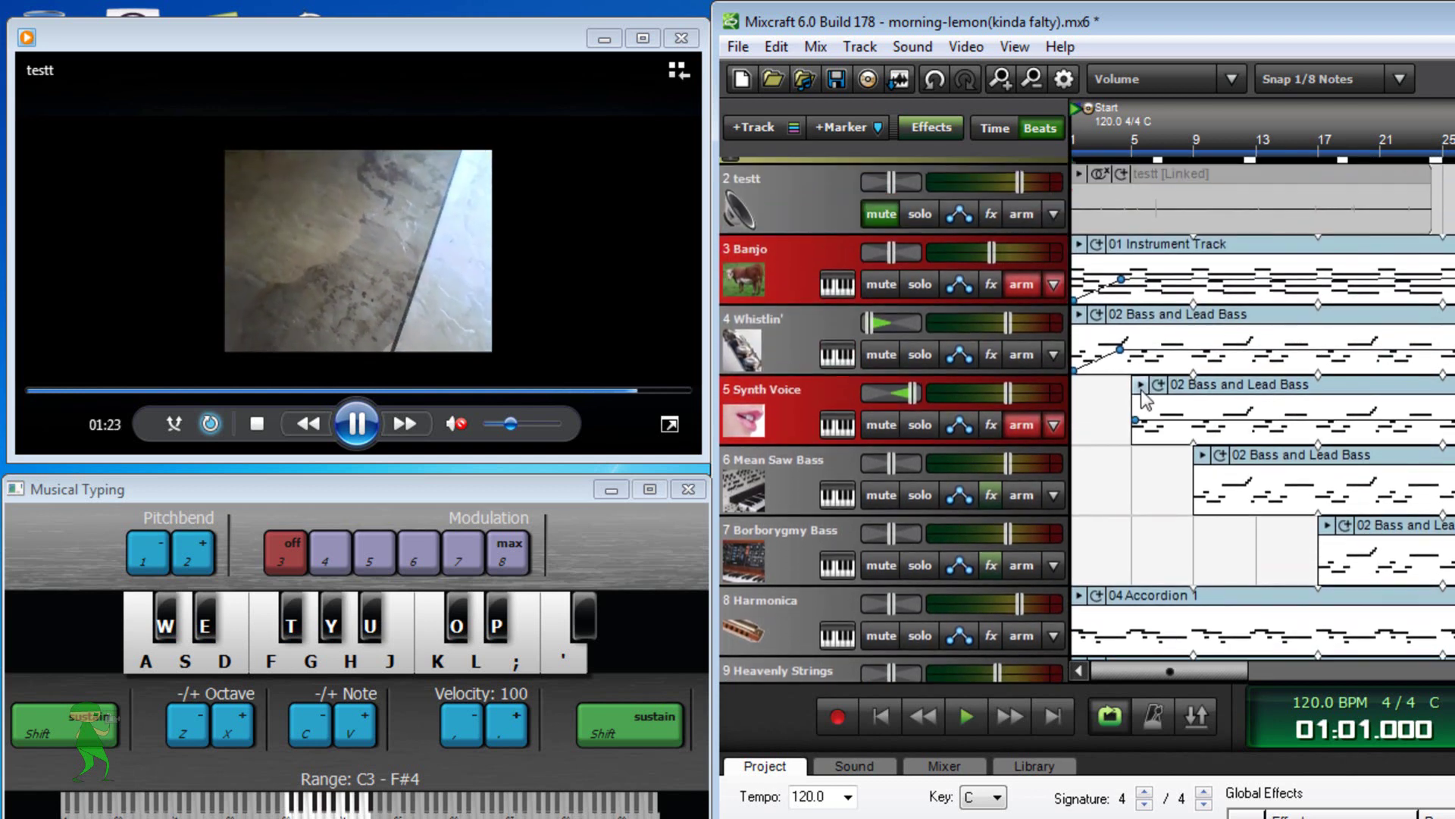
click(1140, 388)
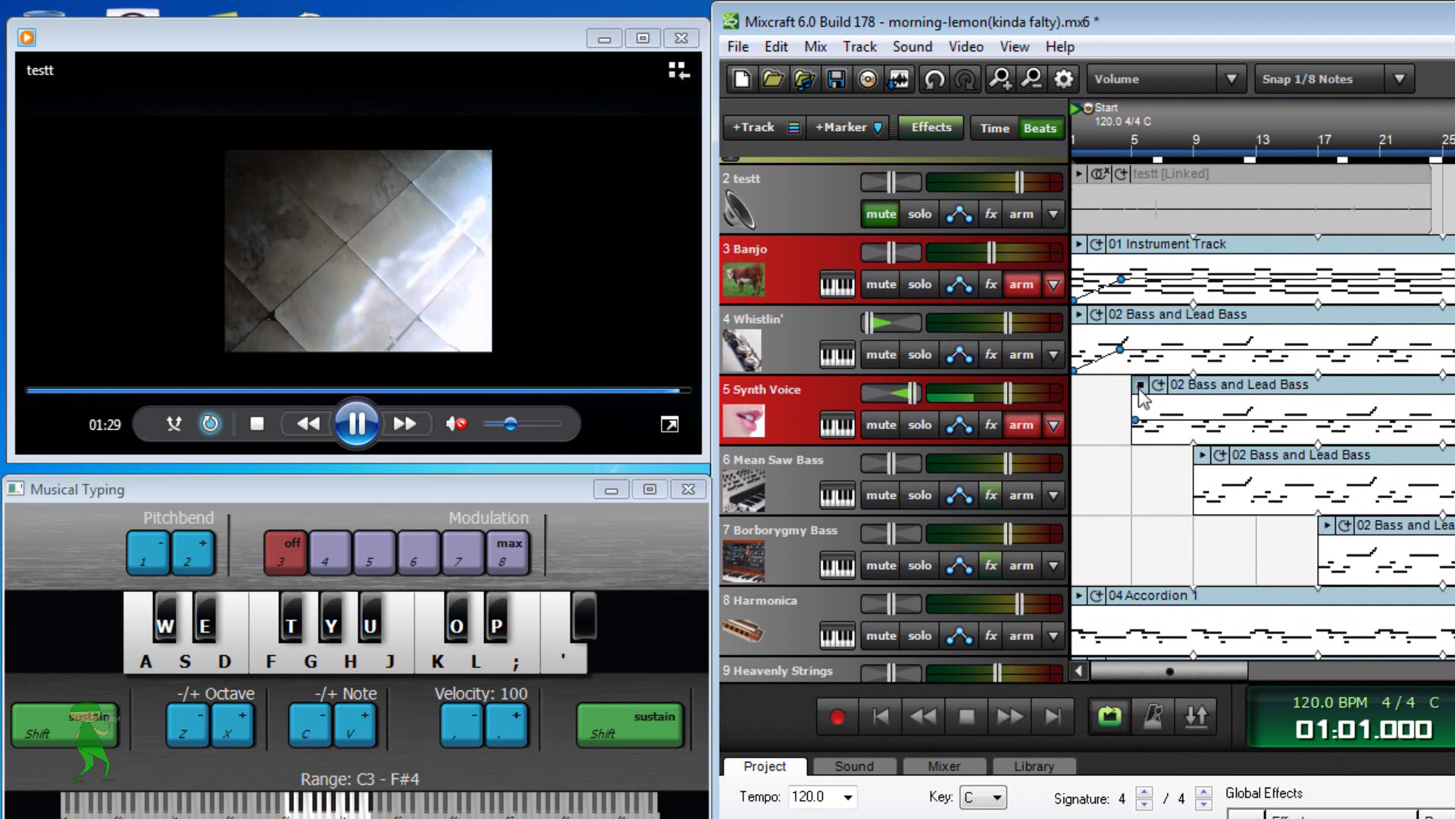
click(1140, 386)
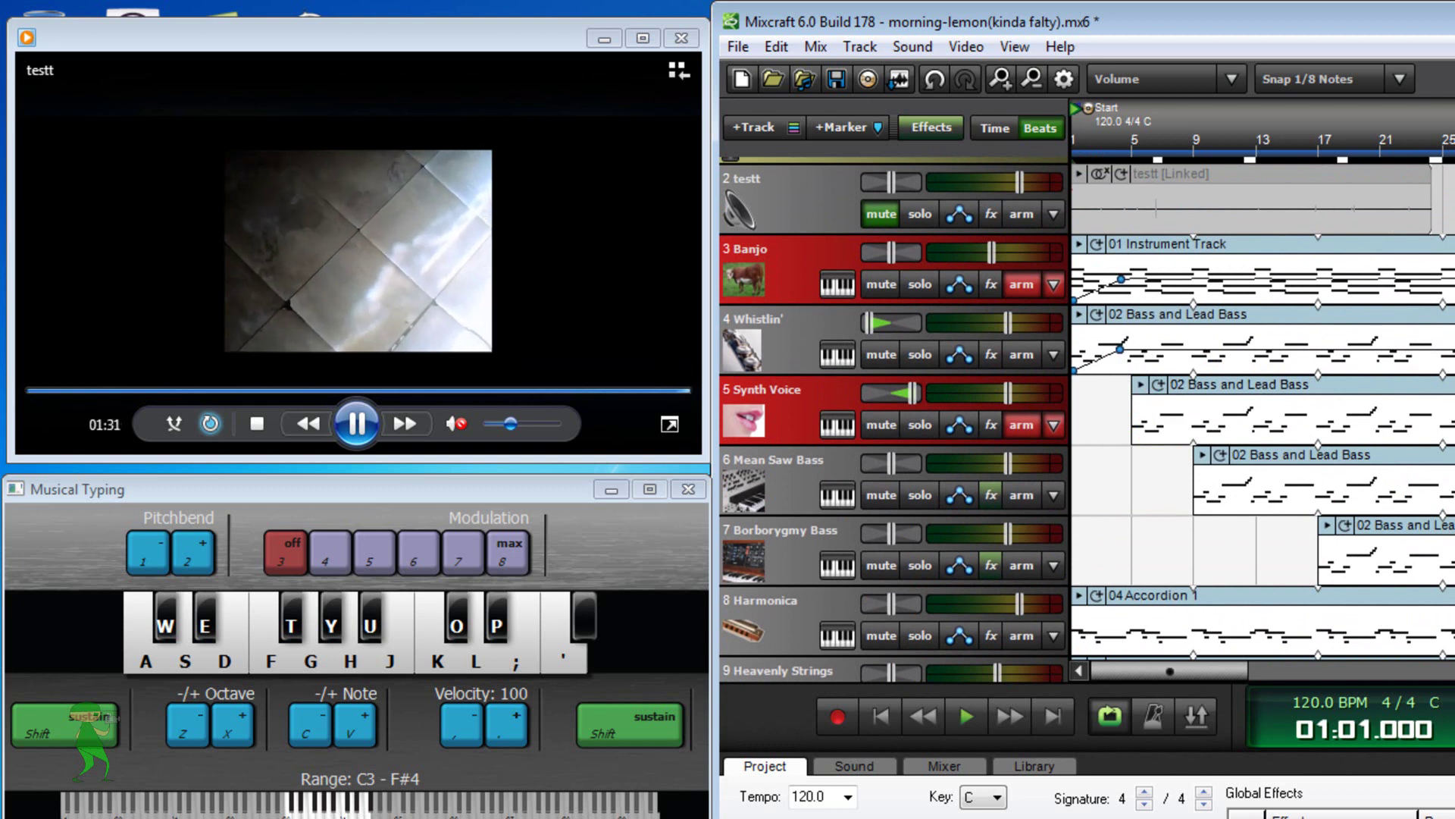
scroll(895, 417, up, 1)
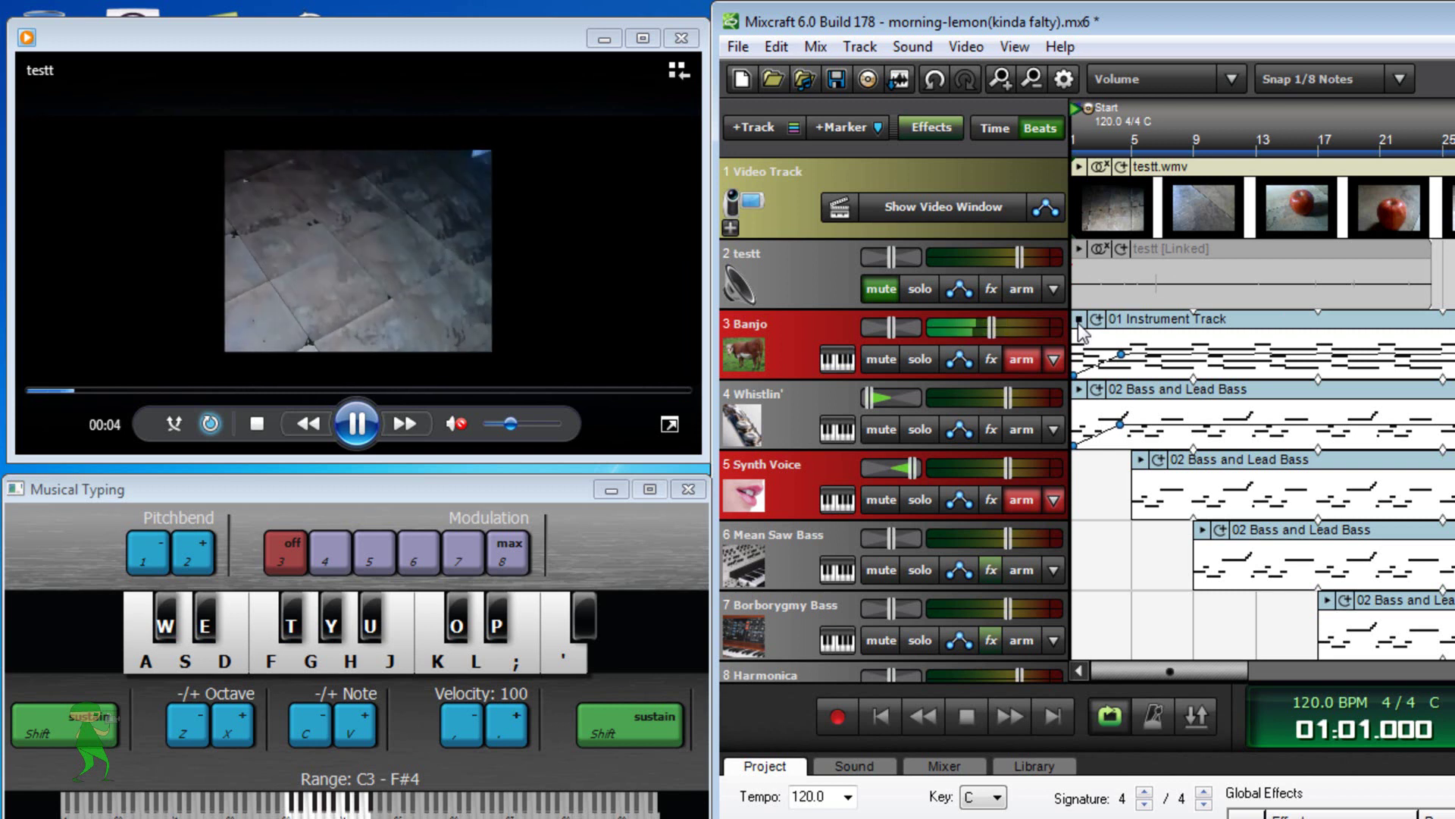
Step: Stop the Banjo clip preview and rewind the Mixcraft score to its beginning
click(1078, 320)
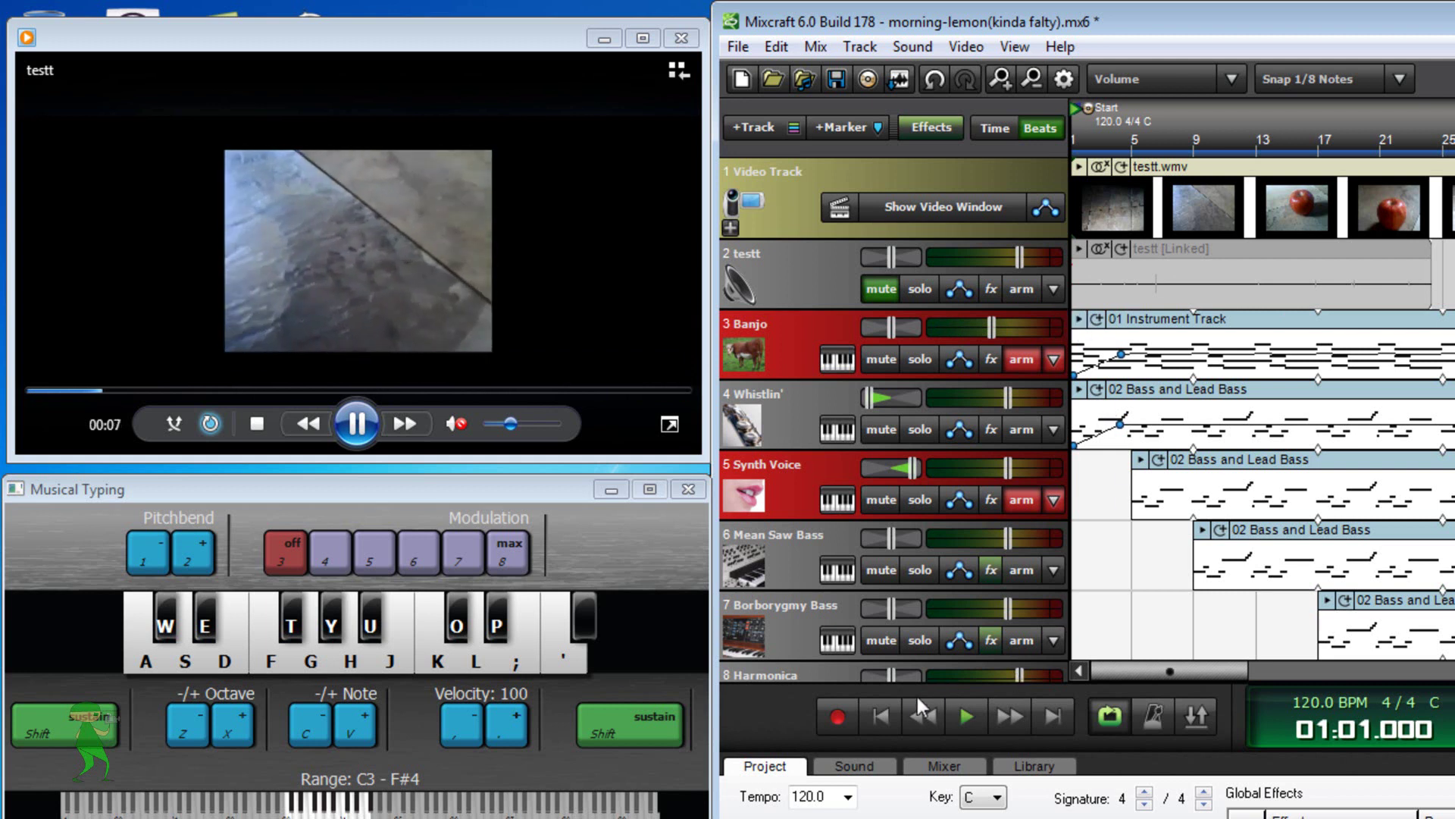
click(967, 715)
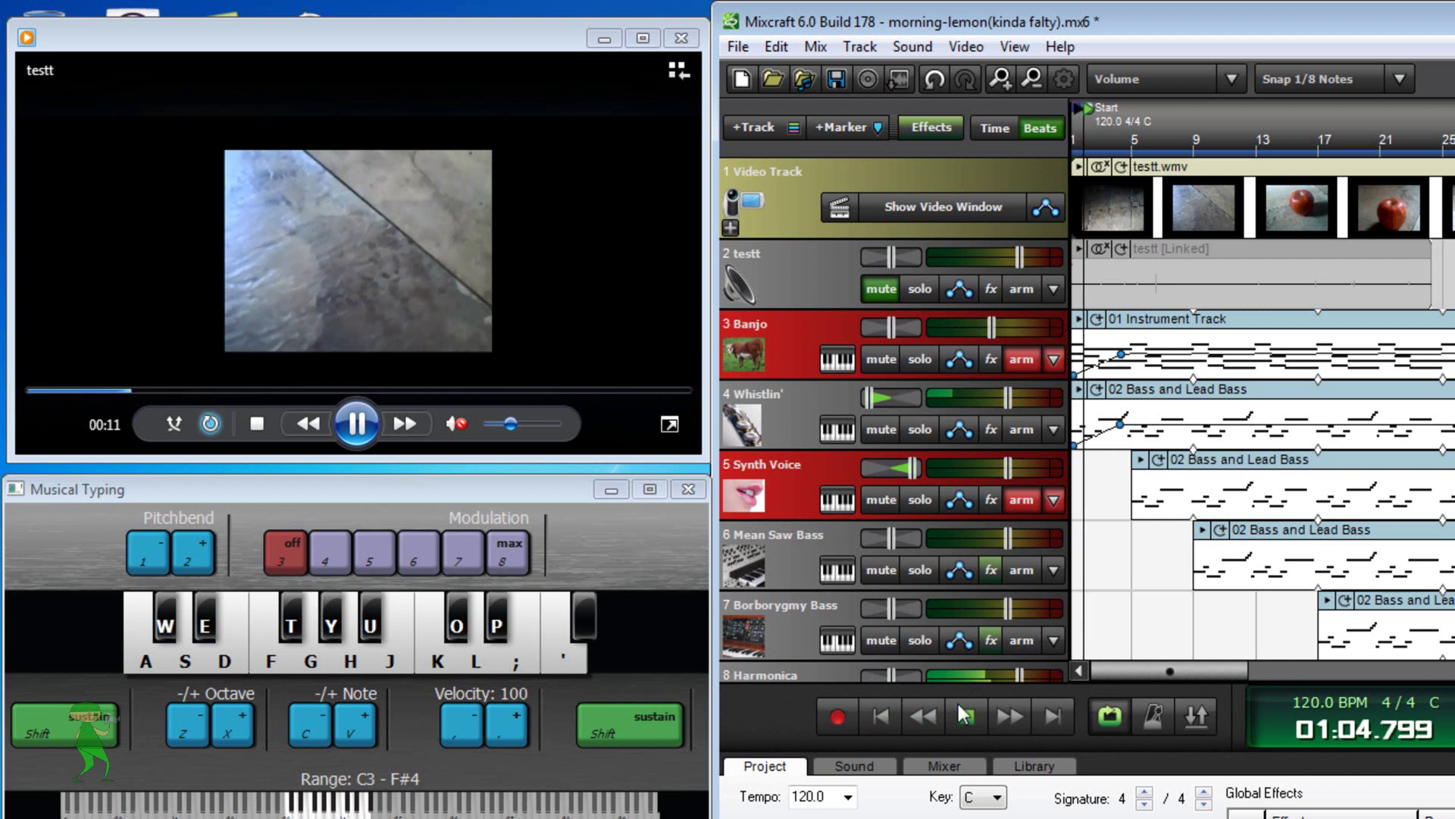
click(967, 724)
click(882, 712)
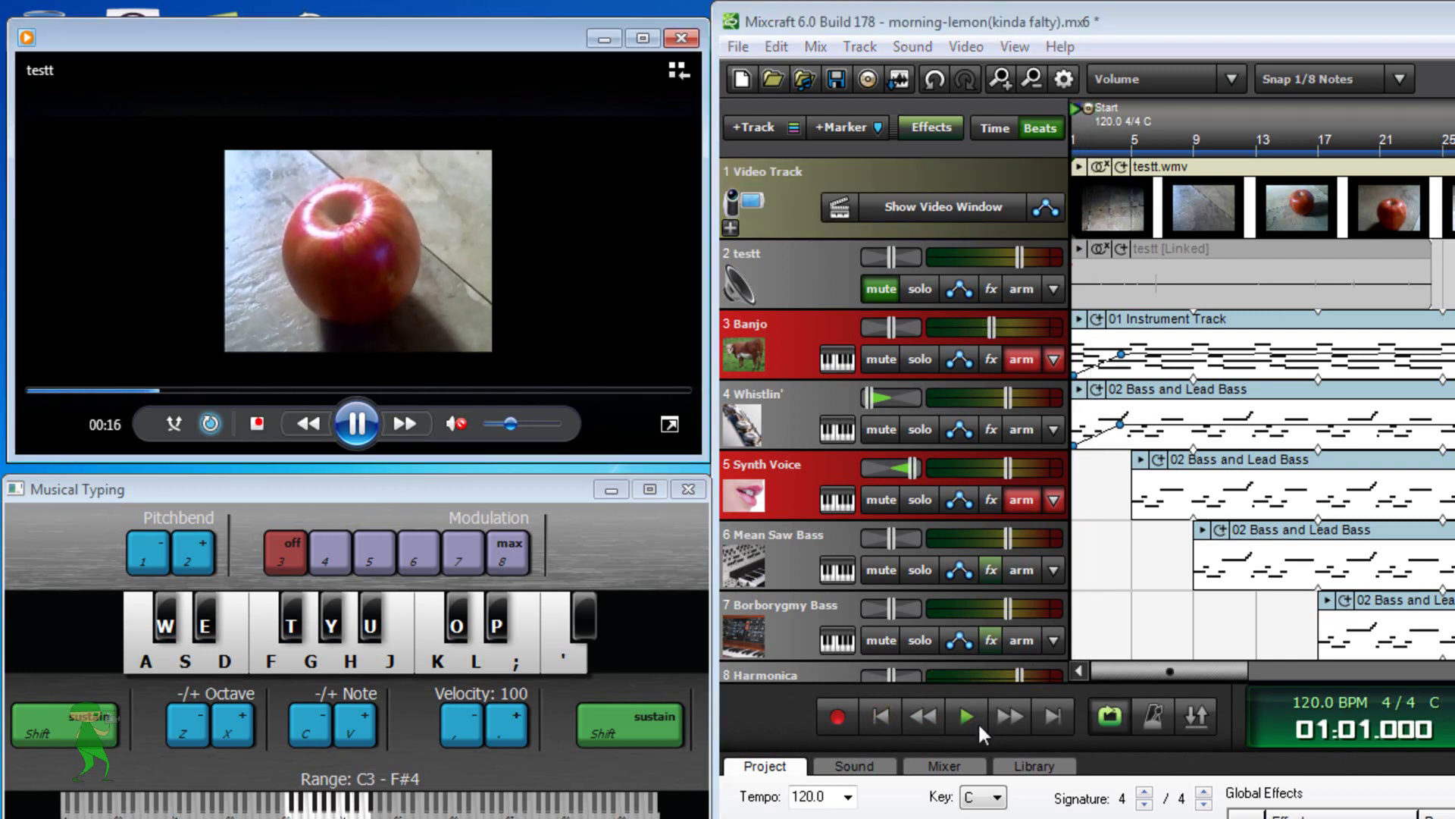
click(962, 717)
click(882, 716)
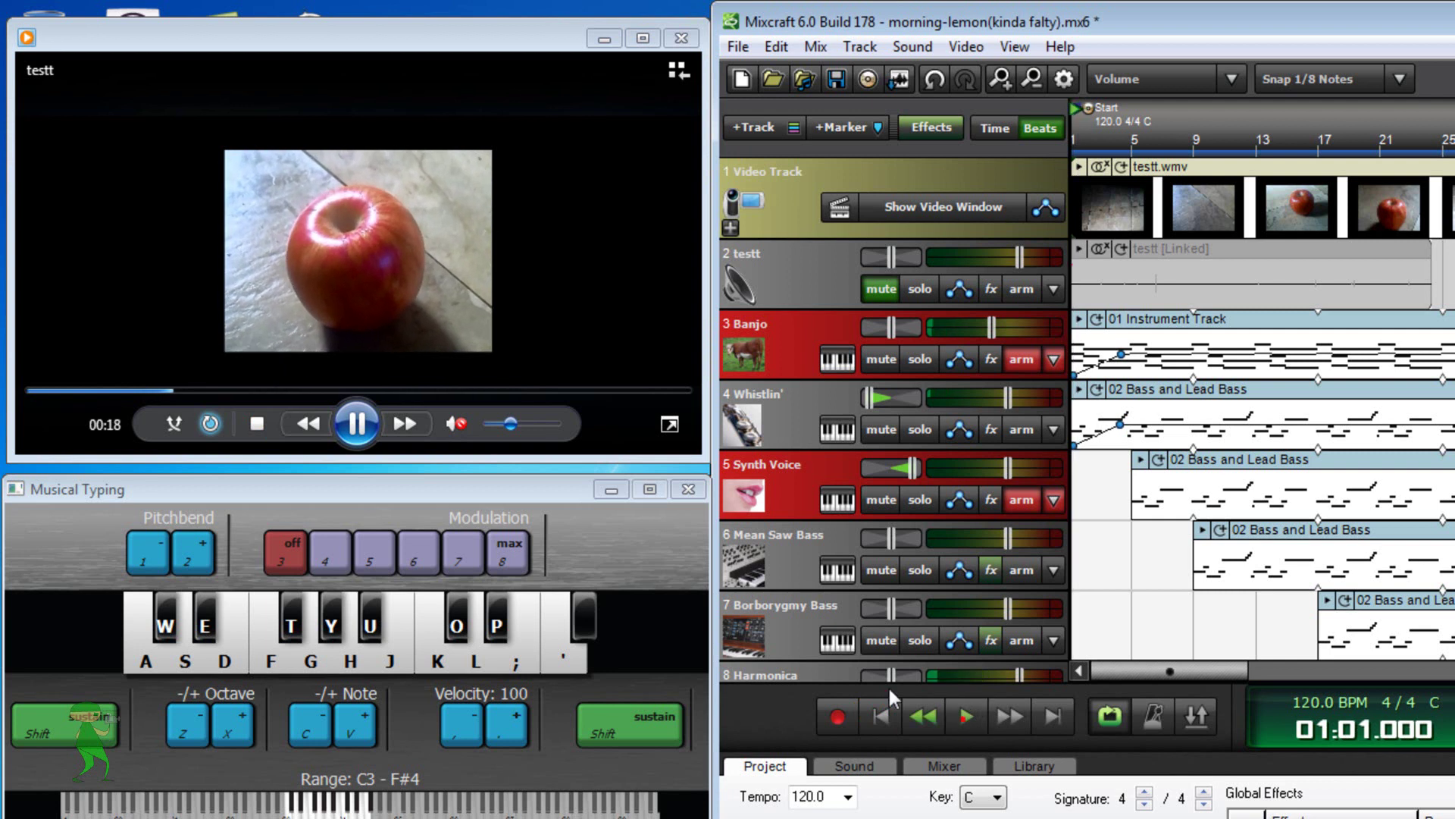
Step: Restart the apple video in Media Player and start the score alongside it
click(257, 423)
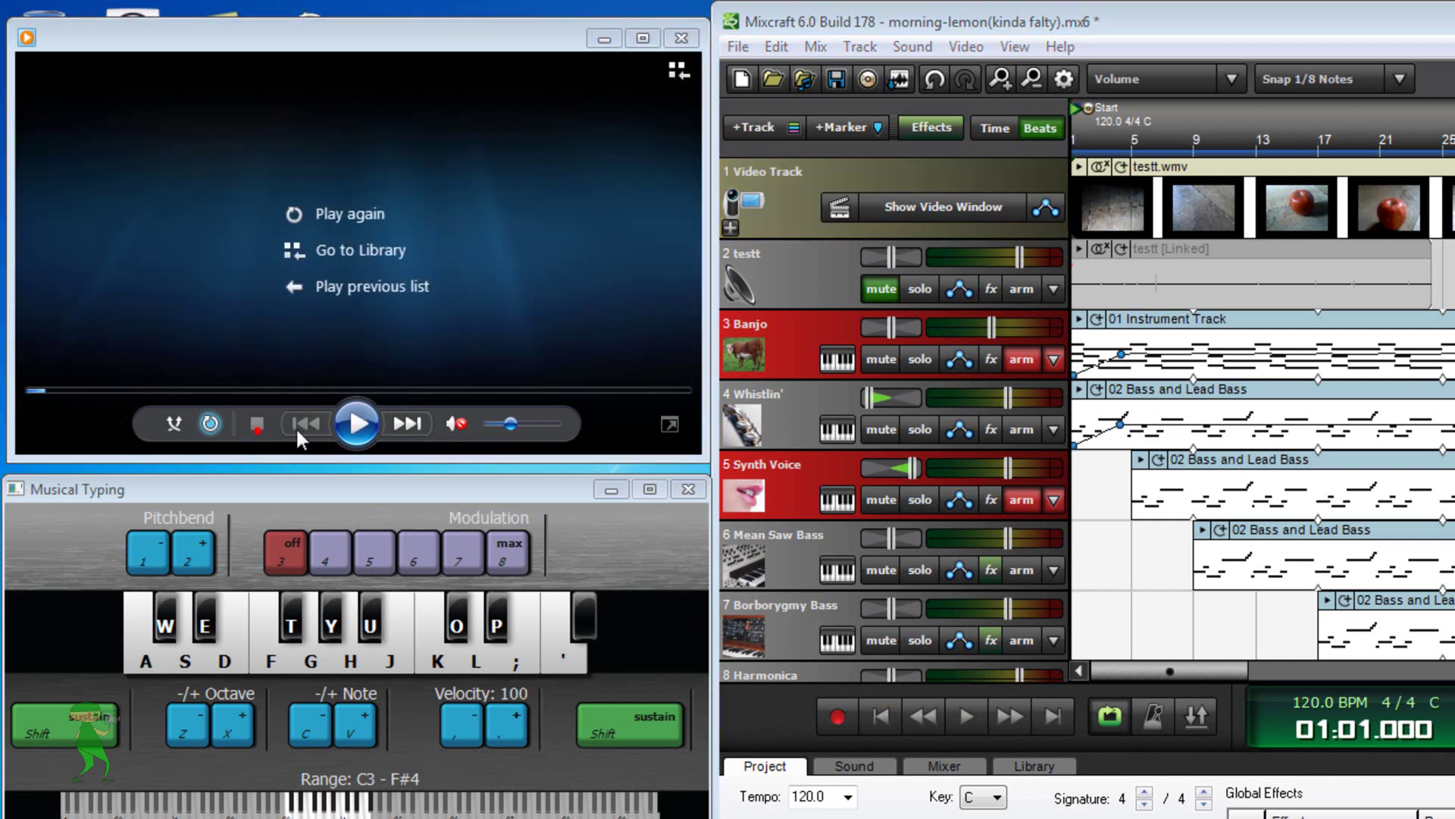
click(359, 425)
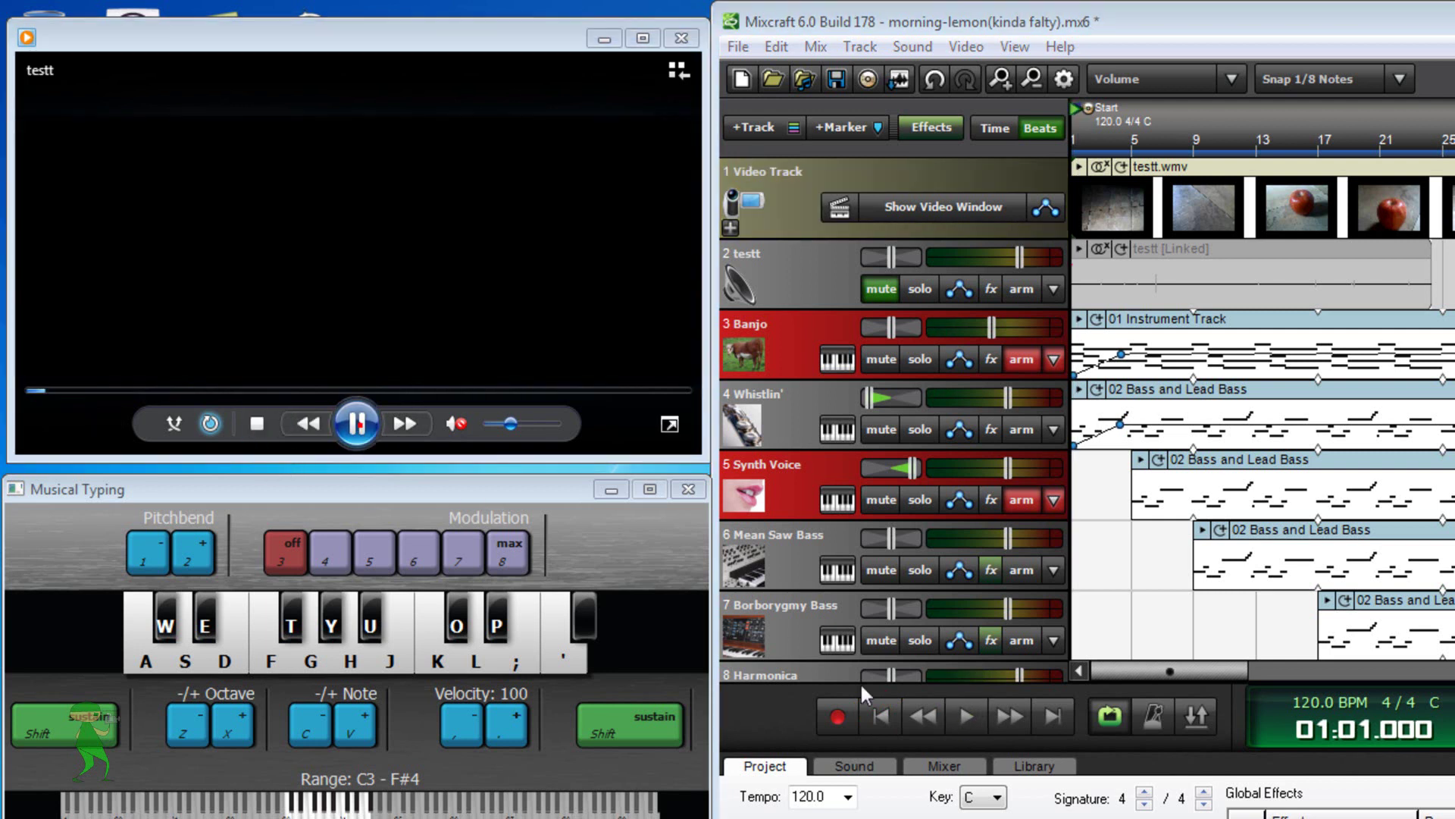
click(972, 716)
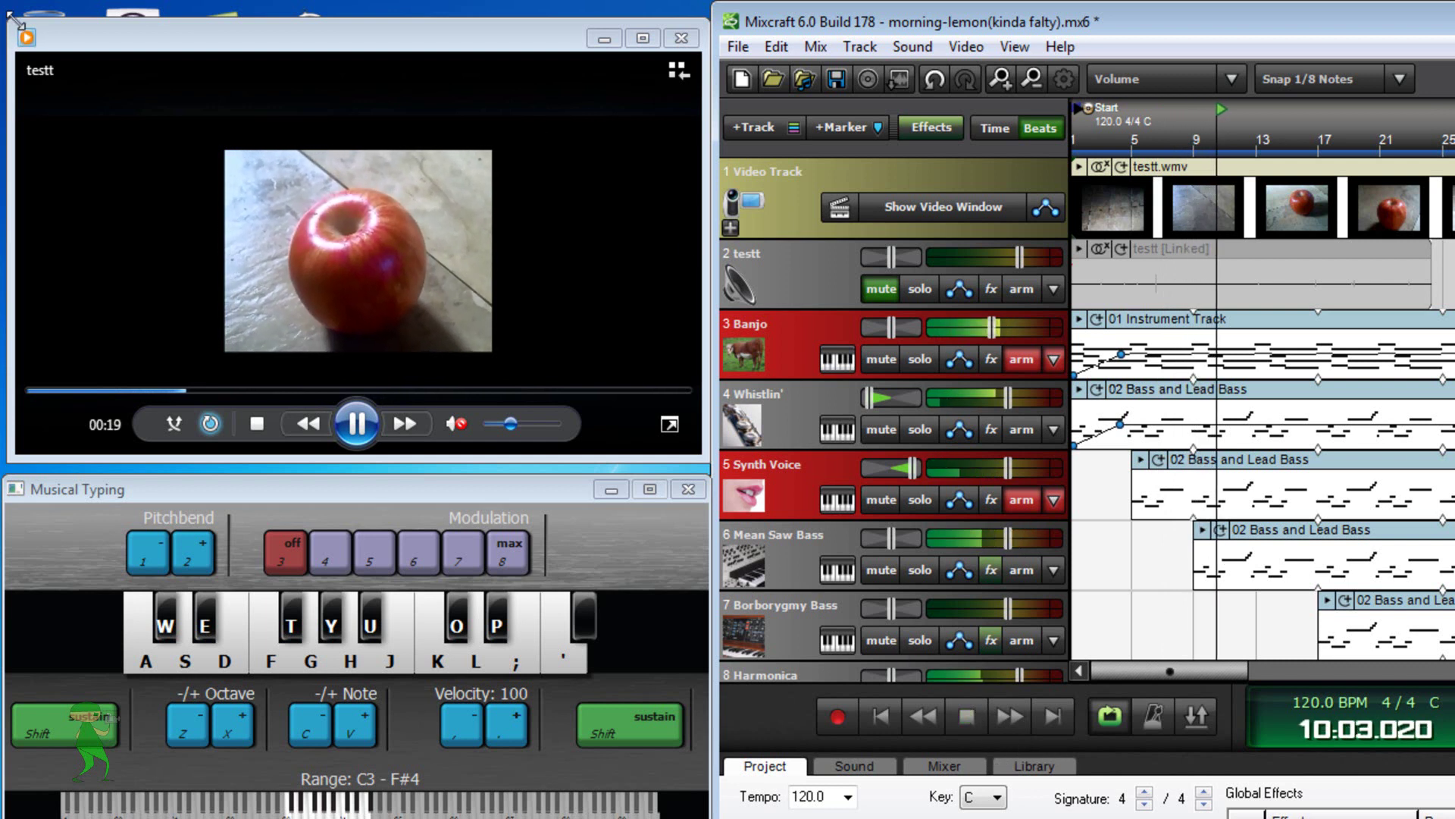
Step: Enlarge the Media Player window with its controls visible and scroll the Mixcraft timeline
drag(11, 17, 17, 3)
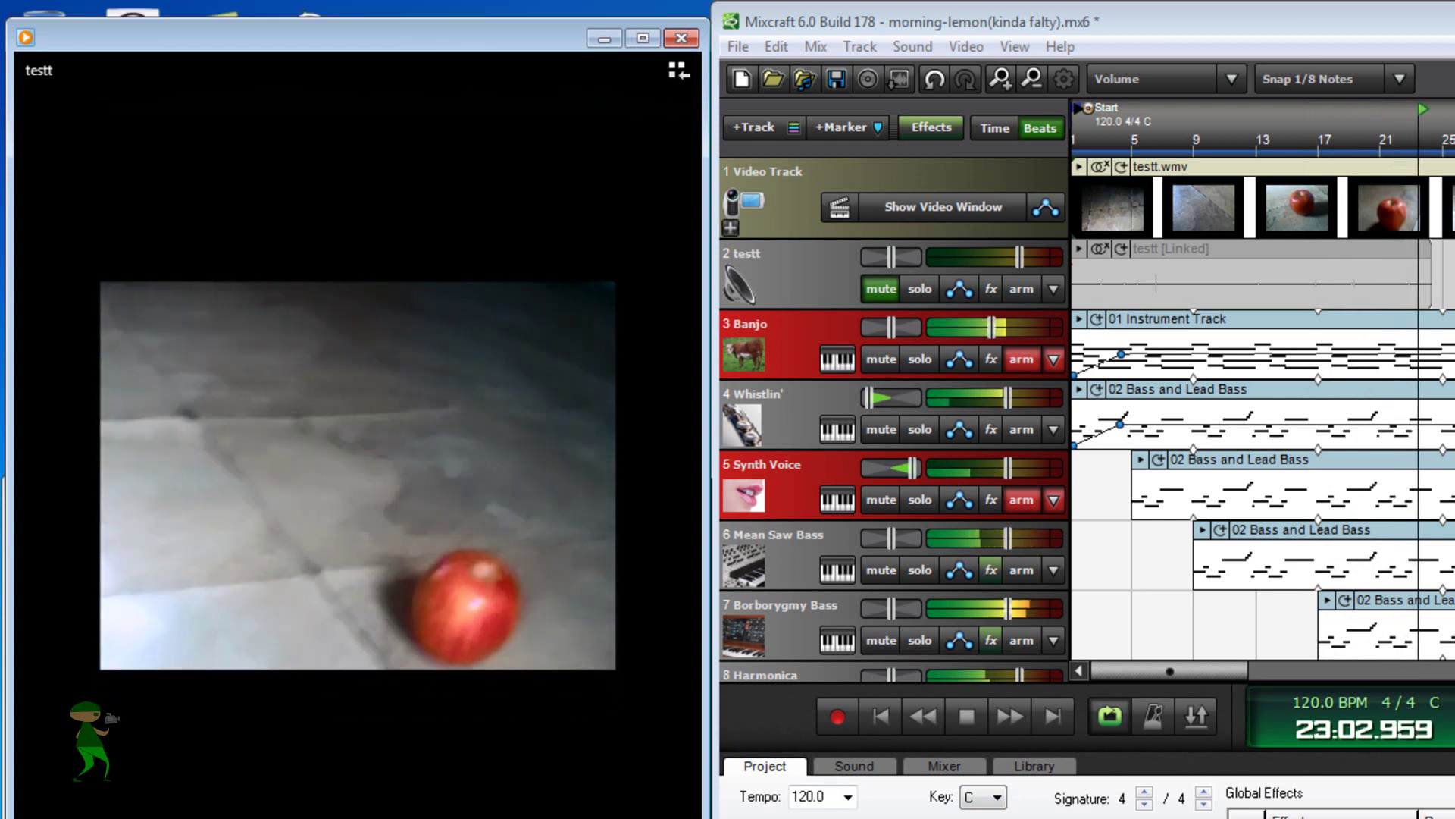
drag(575, 818, 575, 712)
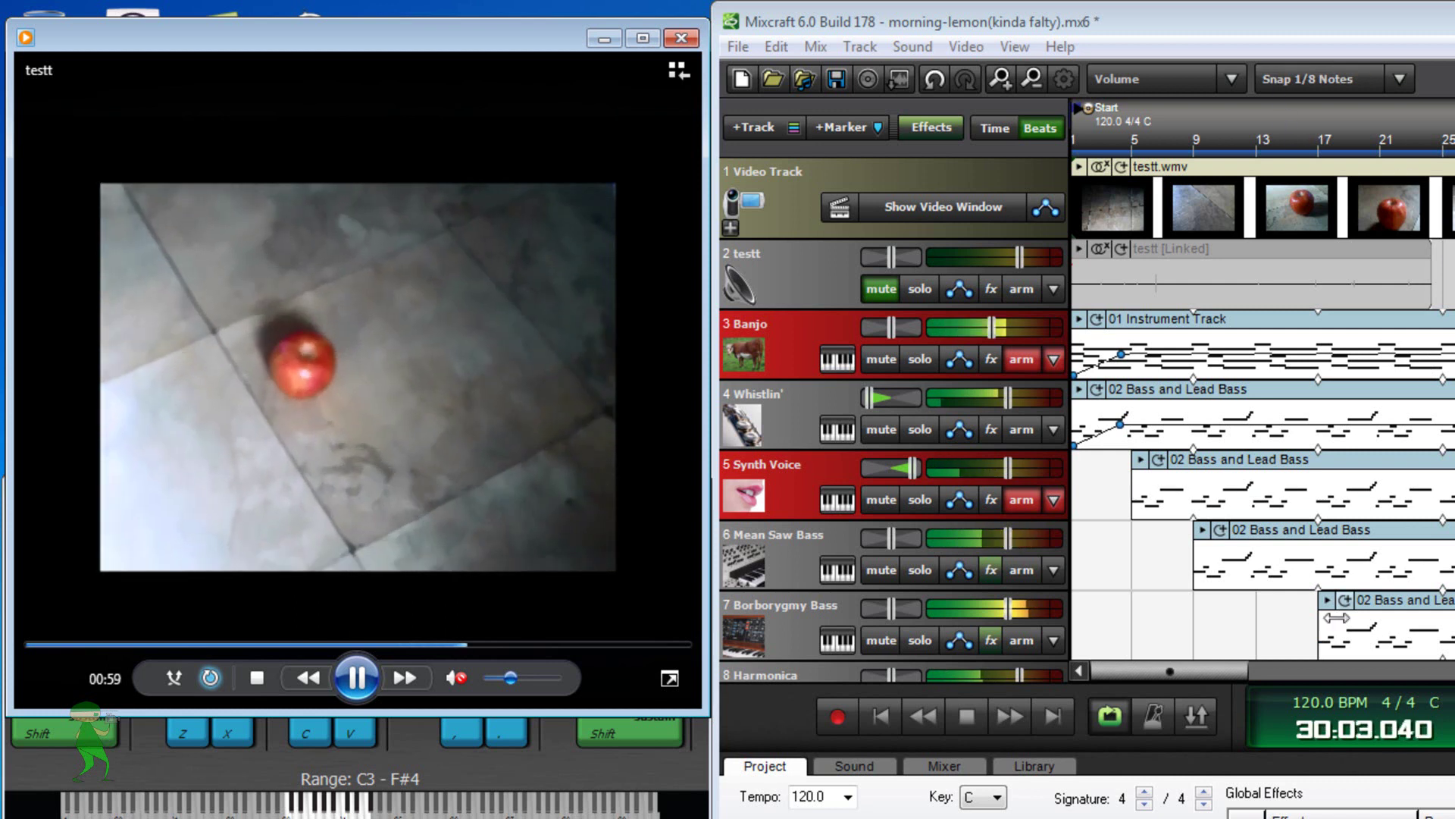
drag(1183, 667, 1265, 666)
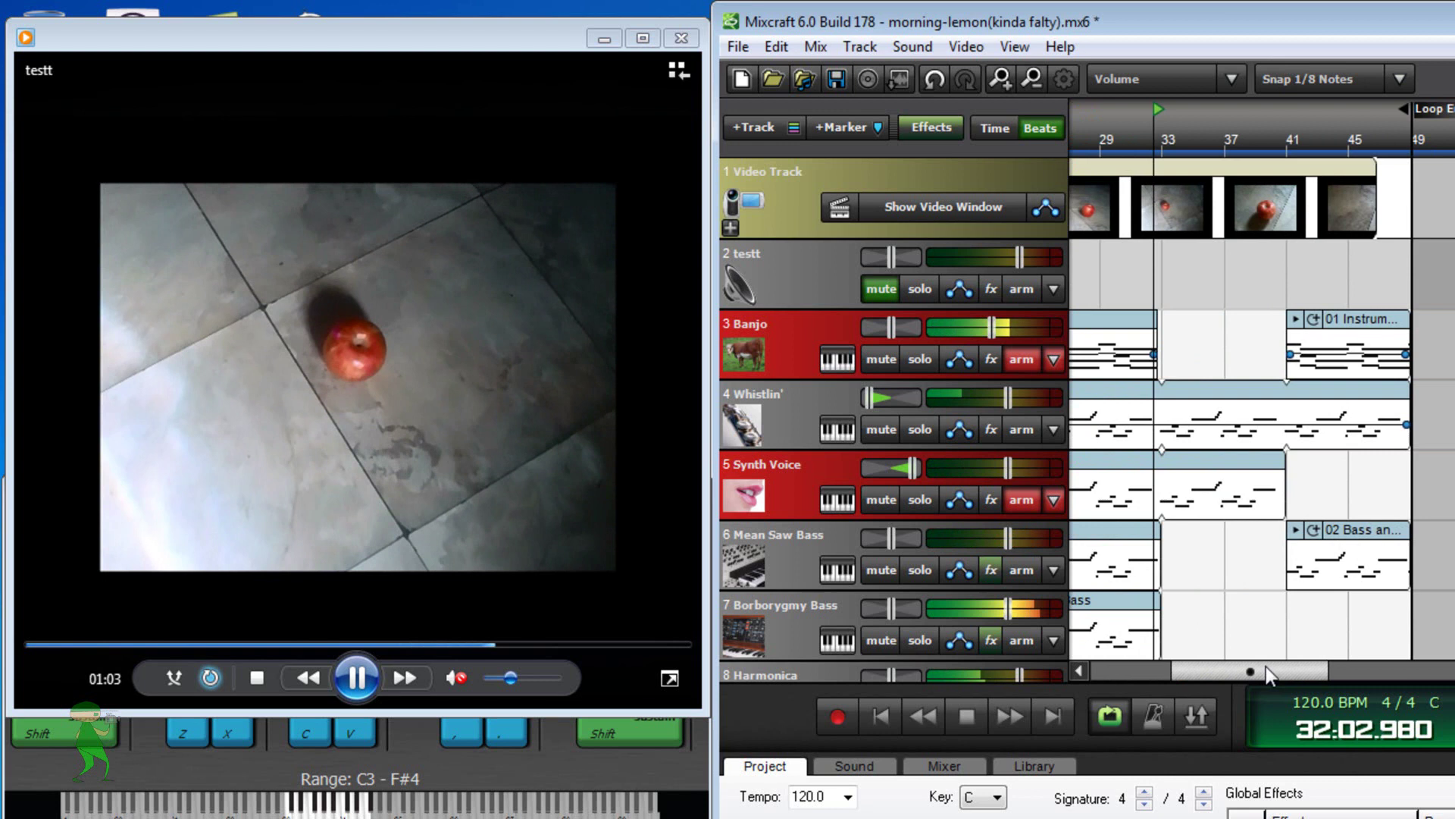
drag(1267, 667, 1275, 667)
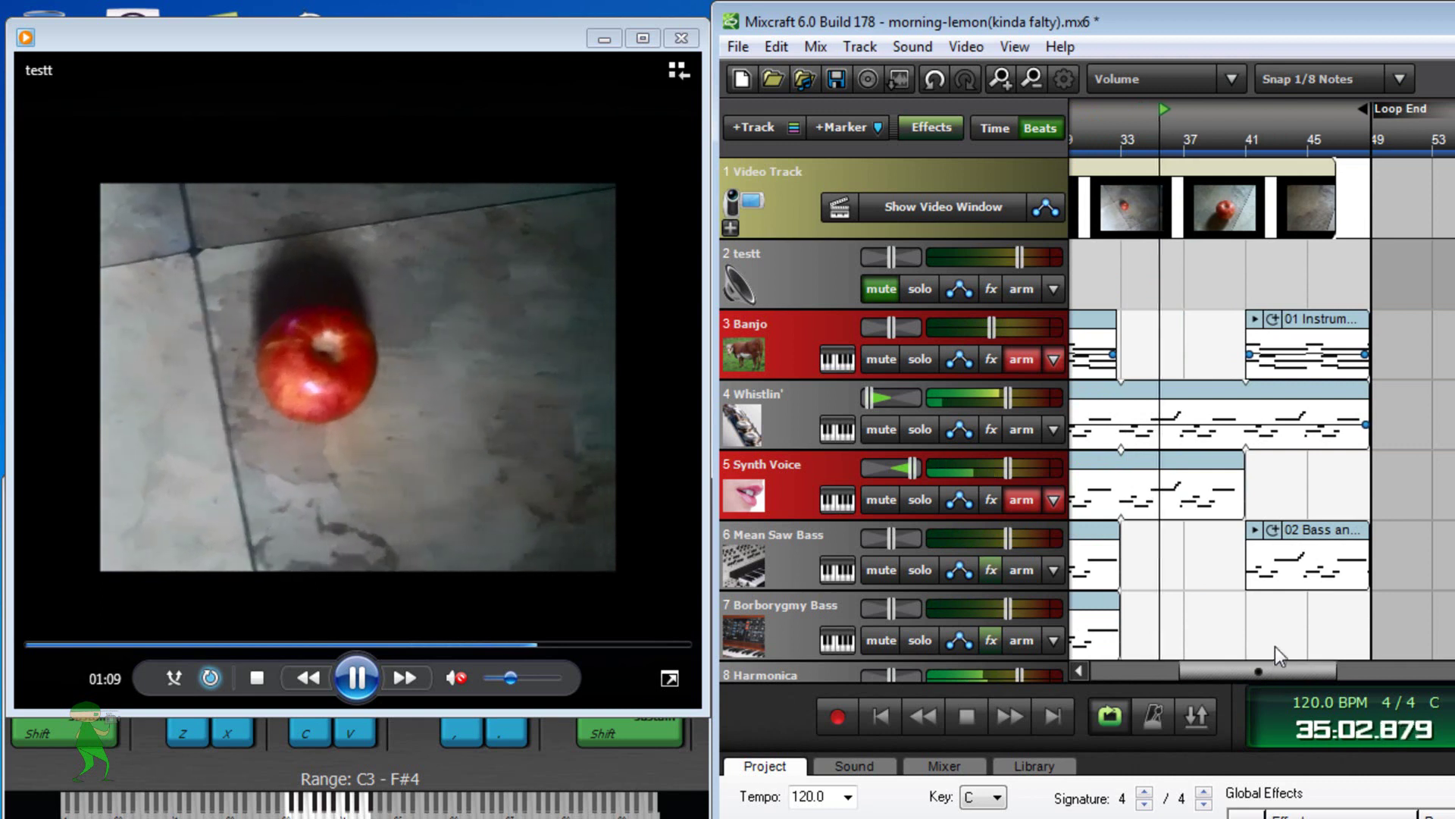
Step: Uncheck Mix > Loop Playback Mode and turn off repeat in Media Player
click(816, 46)
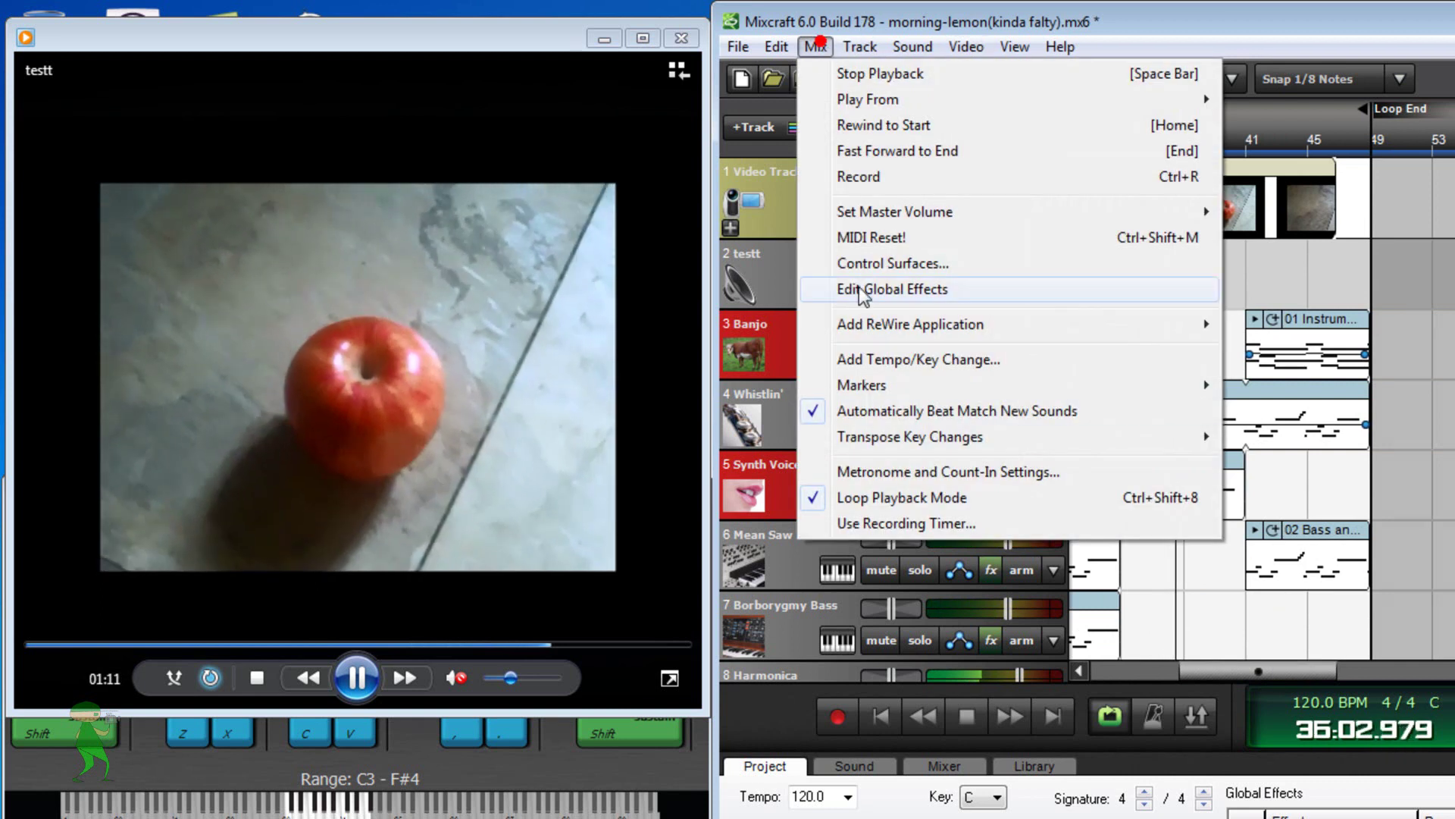
click(883, 500)
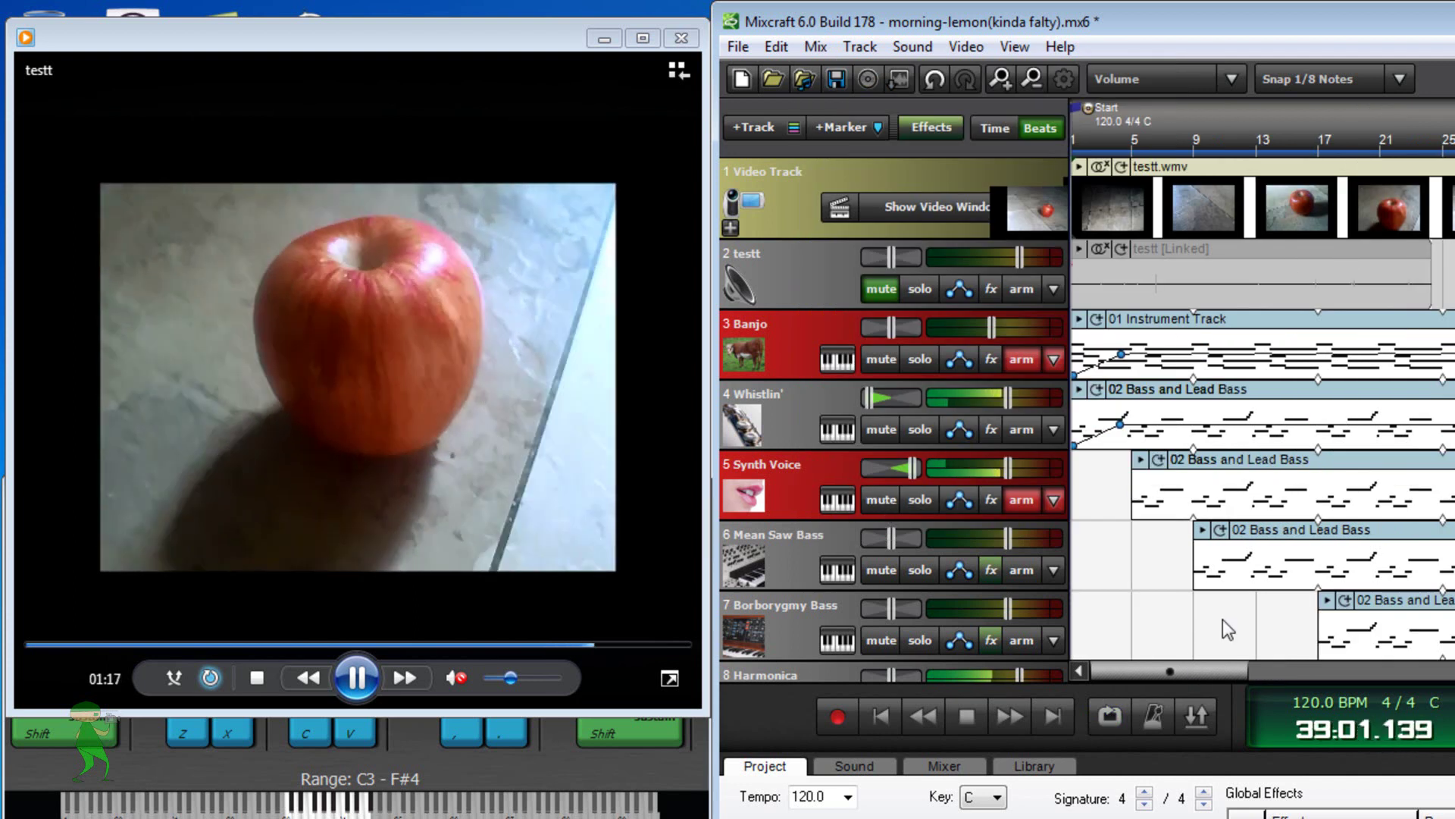
drag(1193, 670, 1285, 672)
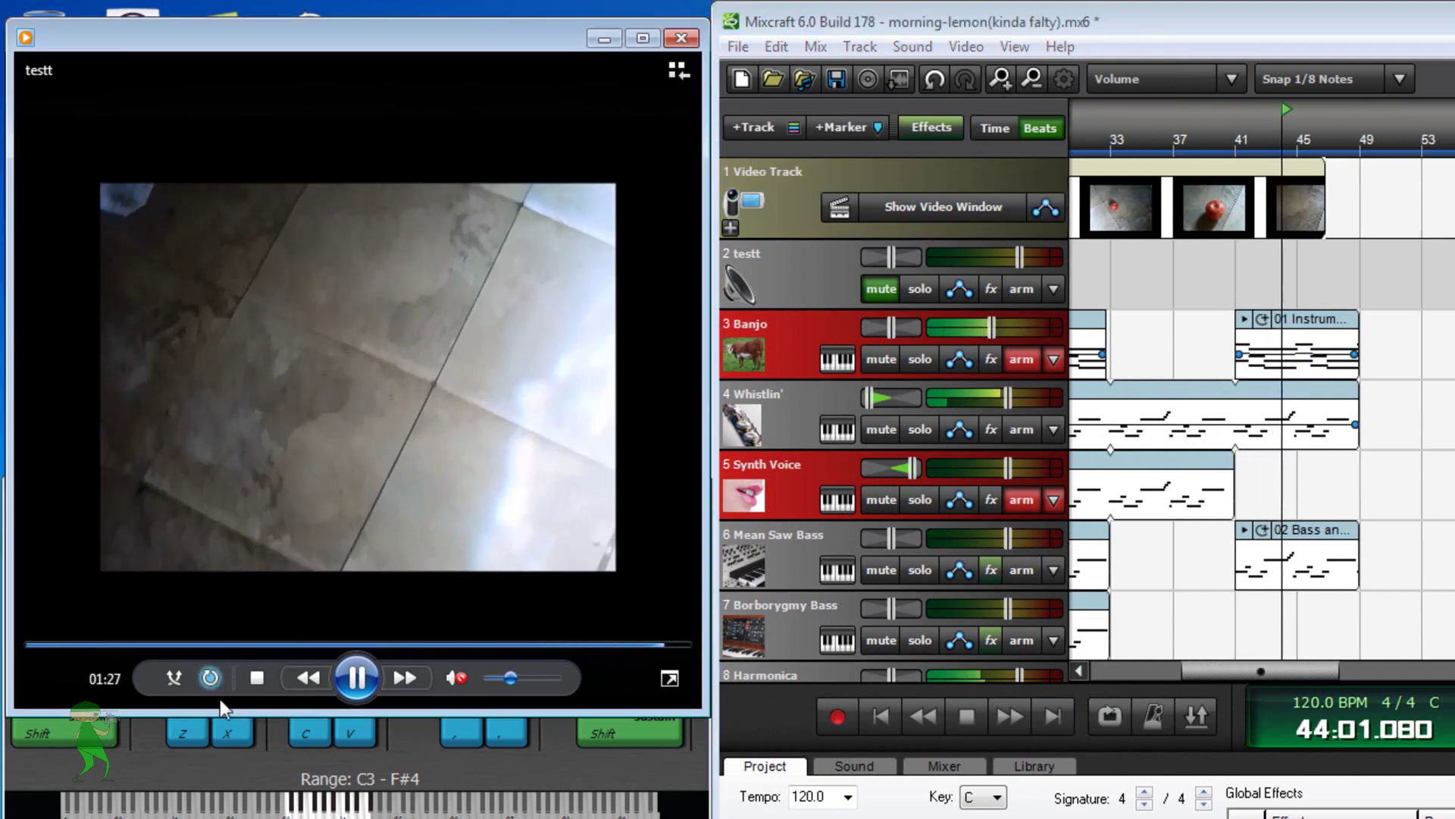
click(210, 678)
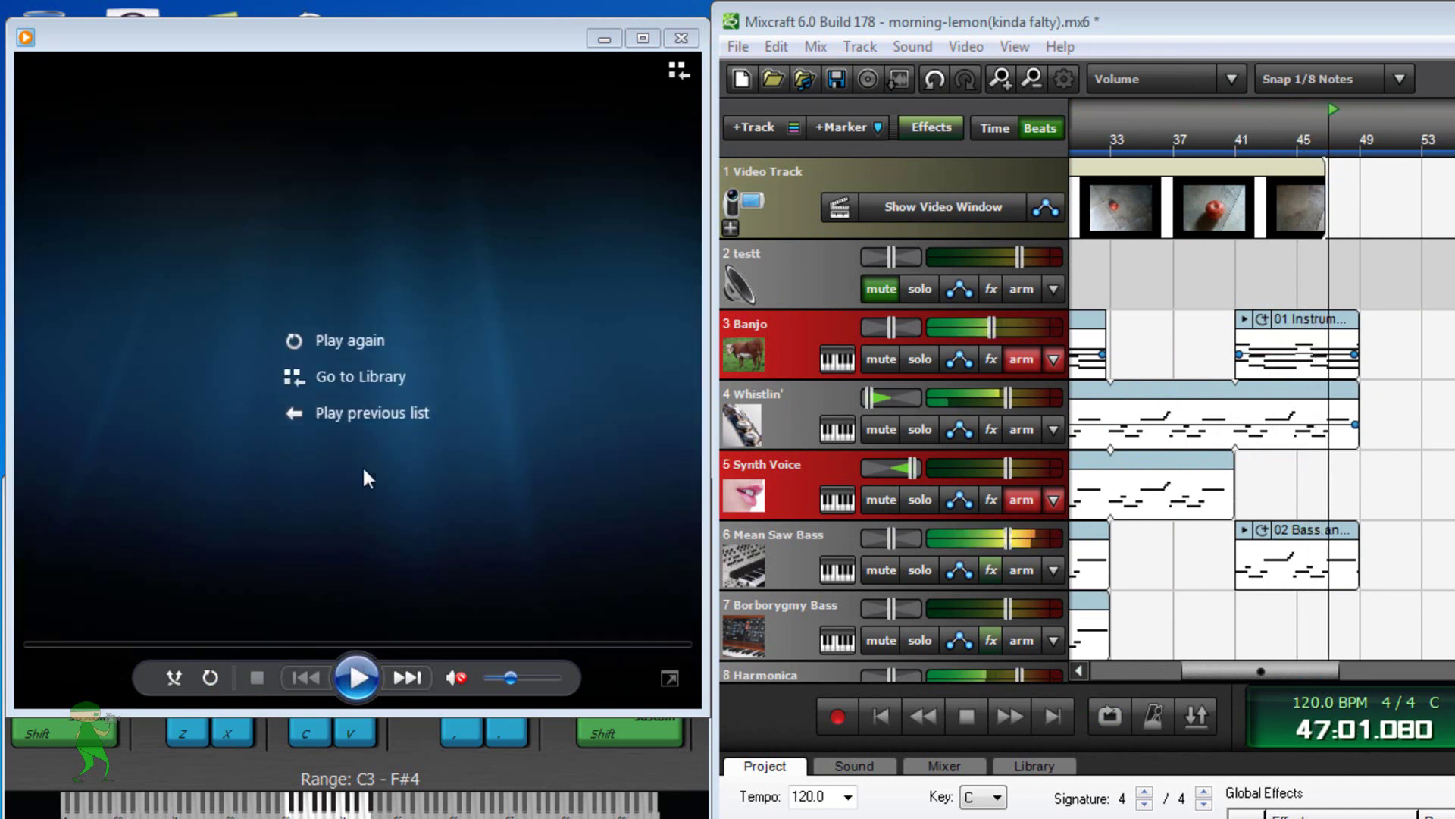
Step: Stop the score at 37:02.740, return the timeline to bar 1, and scroll down to Heavenly Strings
drag(1197, 671, 1123, 662)
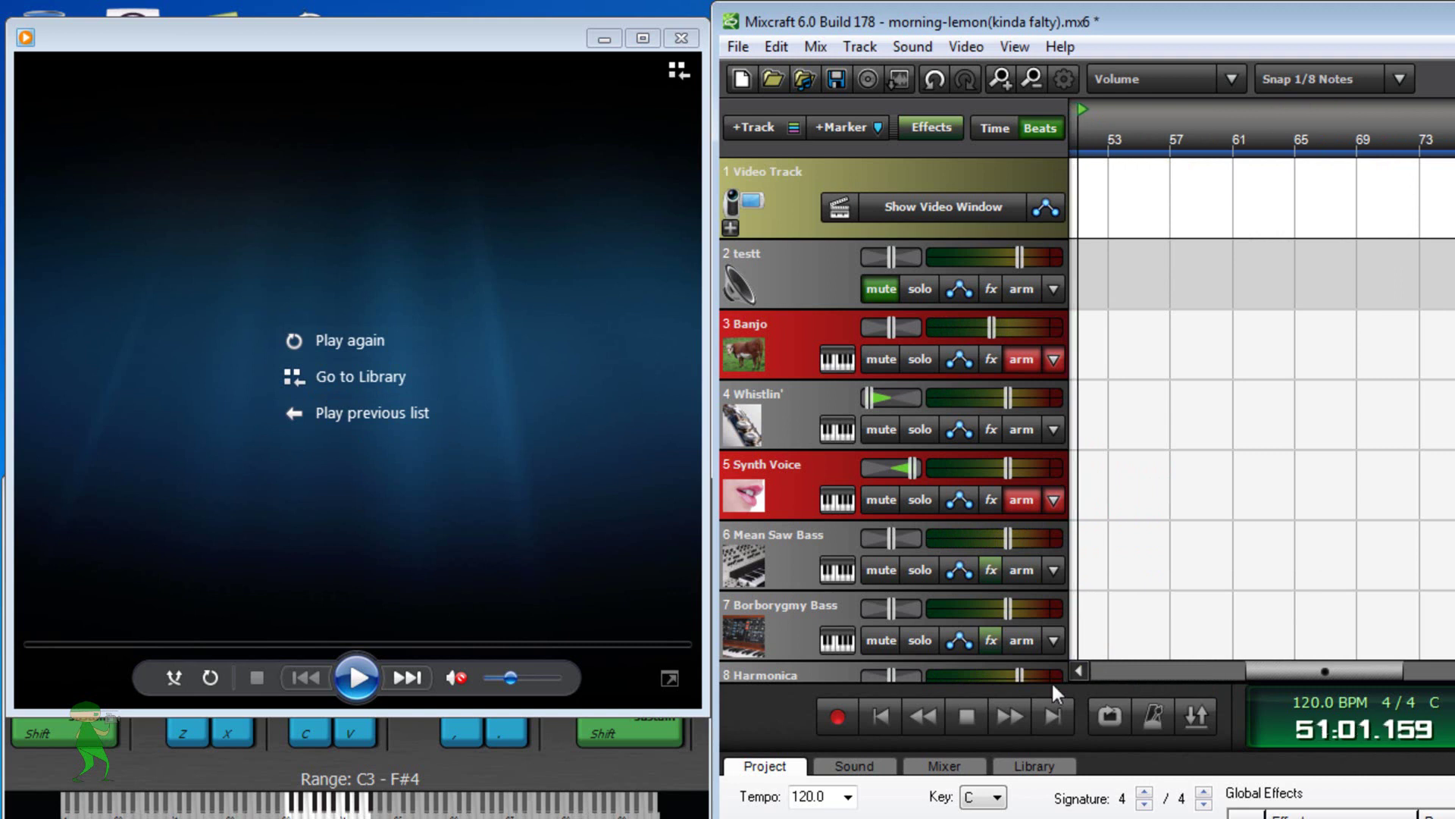
click(979, 714)
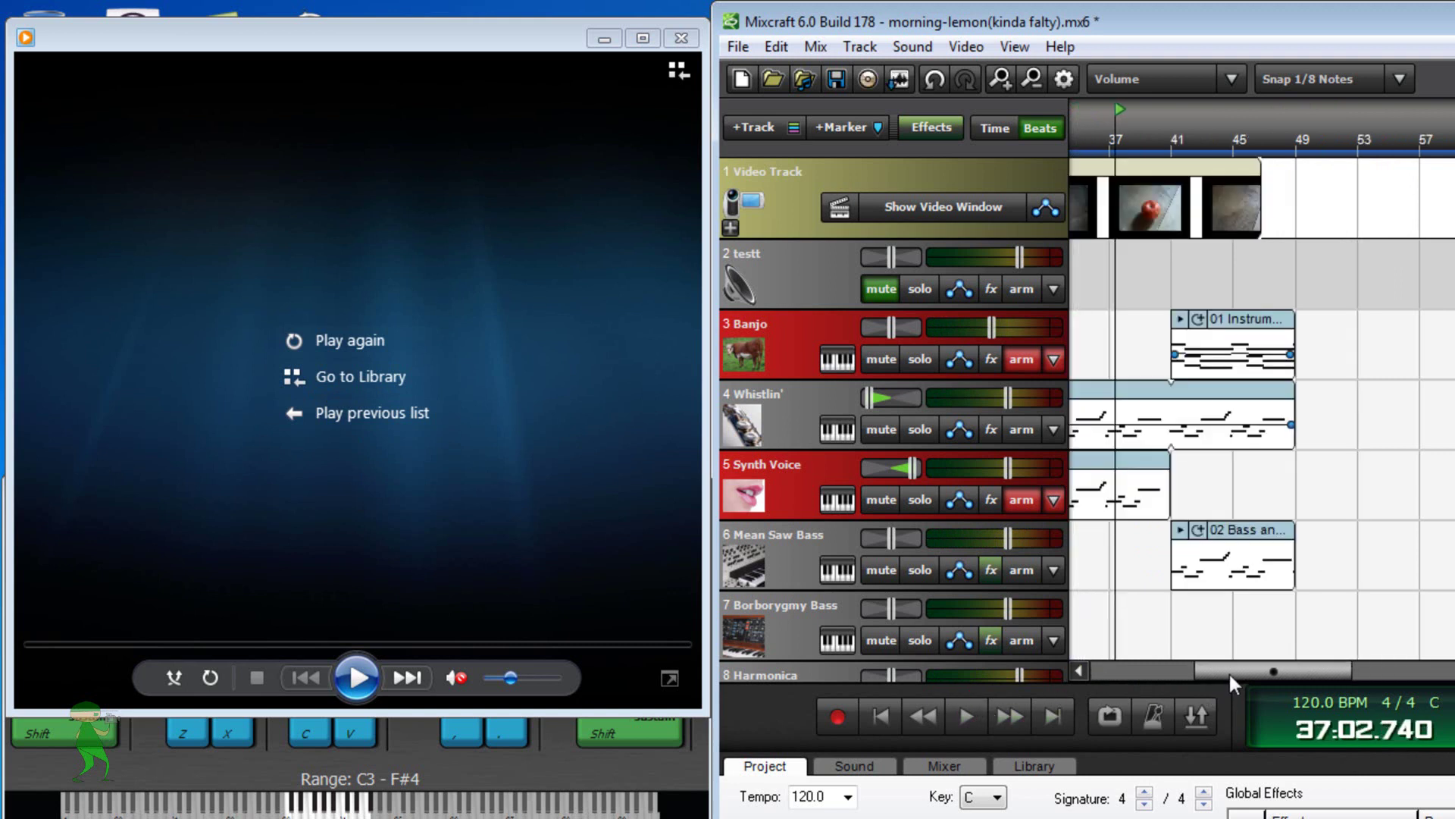
drag(1229, 672, 1097, 647)
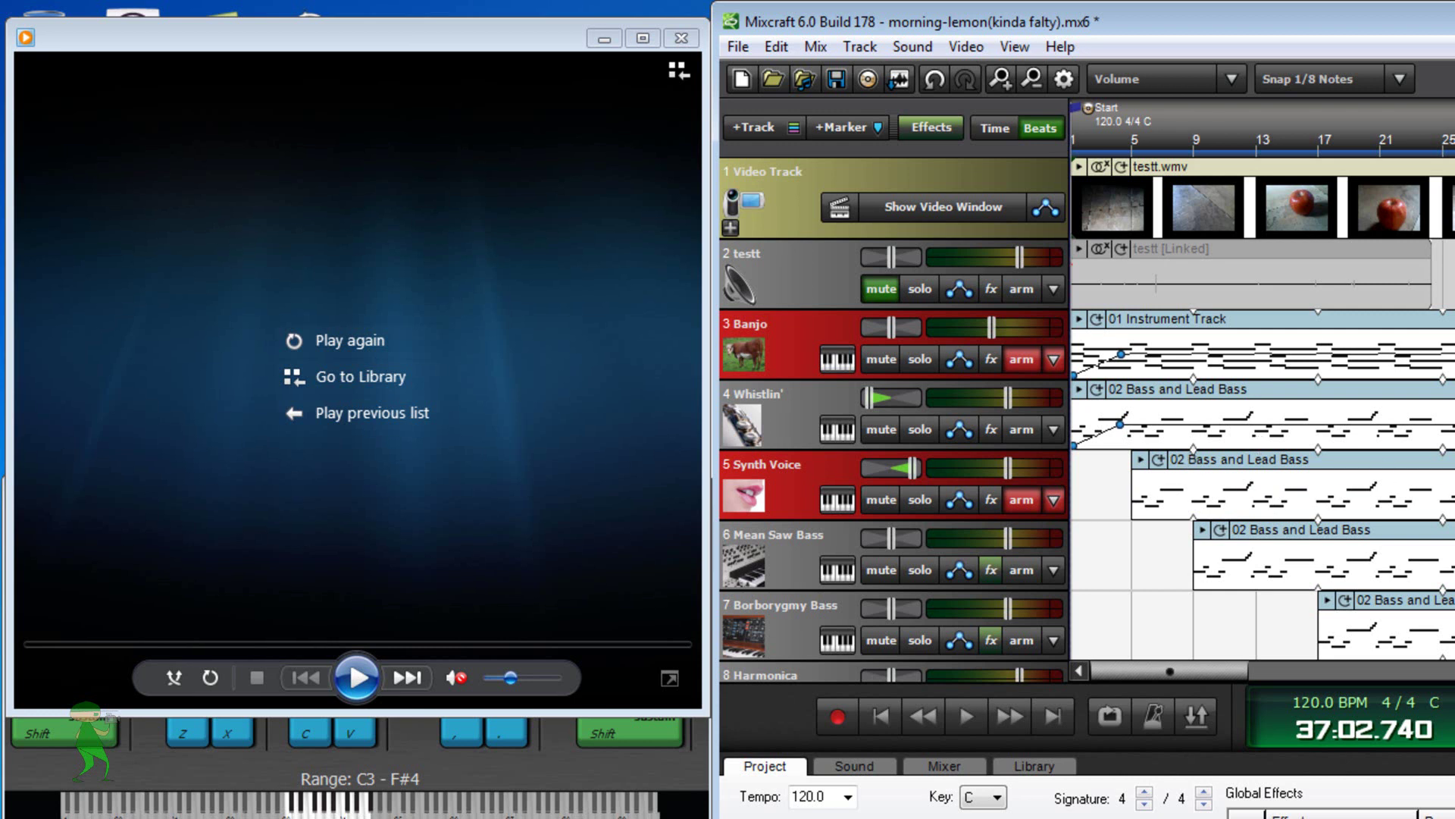
scroll(1087, 418, down, 3)
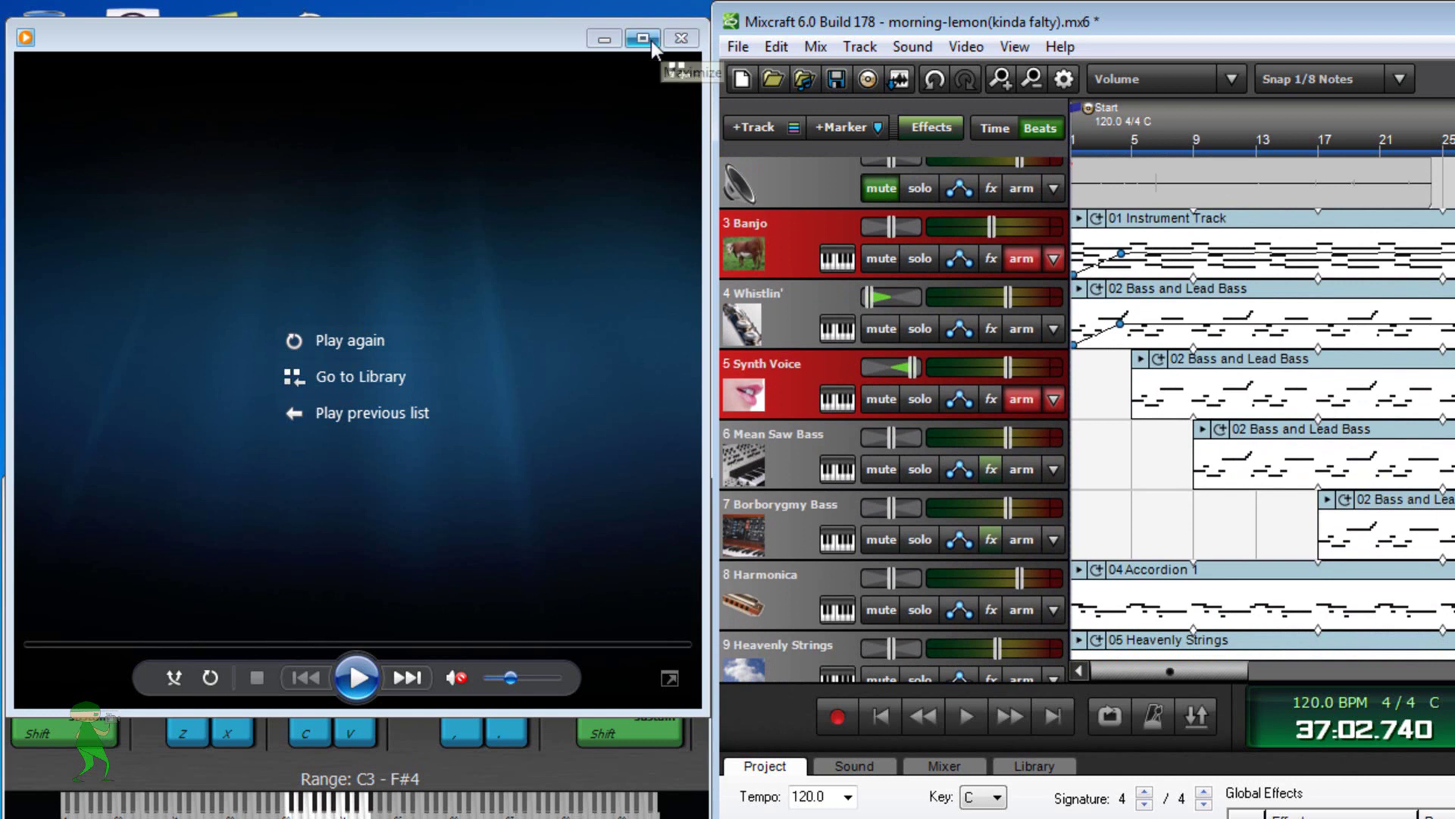
Step: Minimize Media Player, raise the Musical Typing keyboard, and shift the Mixcraft window to the left
click(613, 43)
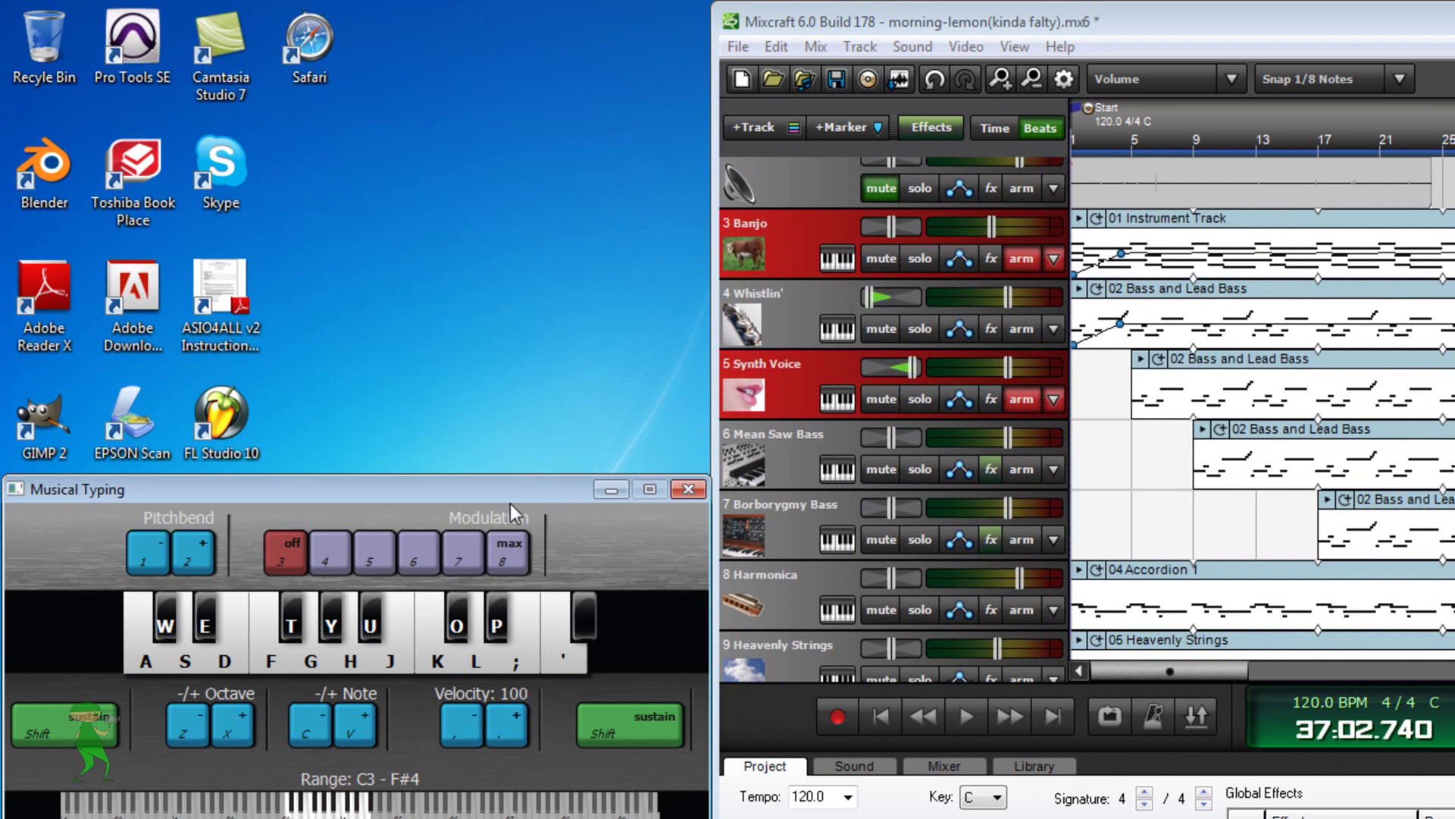
drag(506, 493, 508, 240)
click(734, 49)
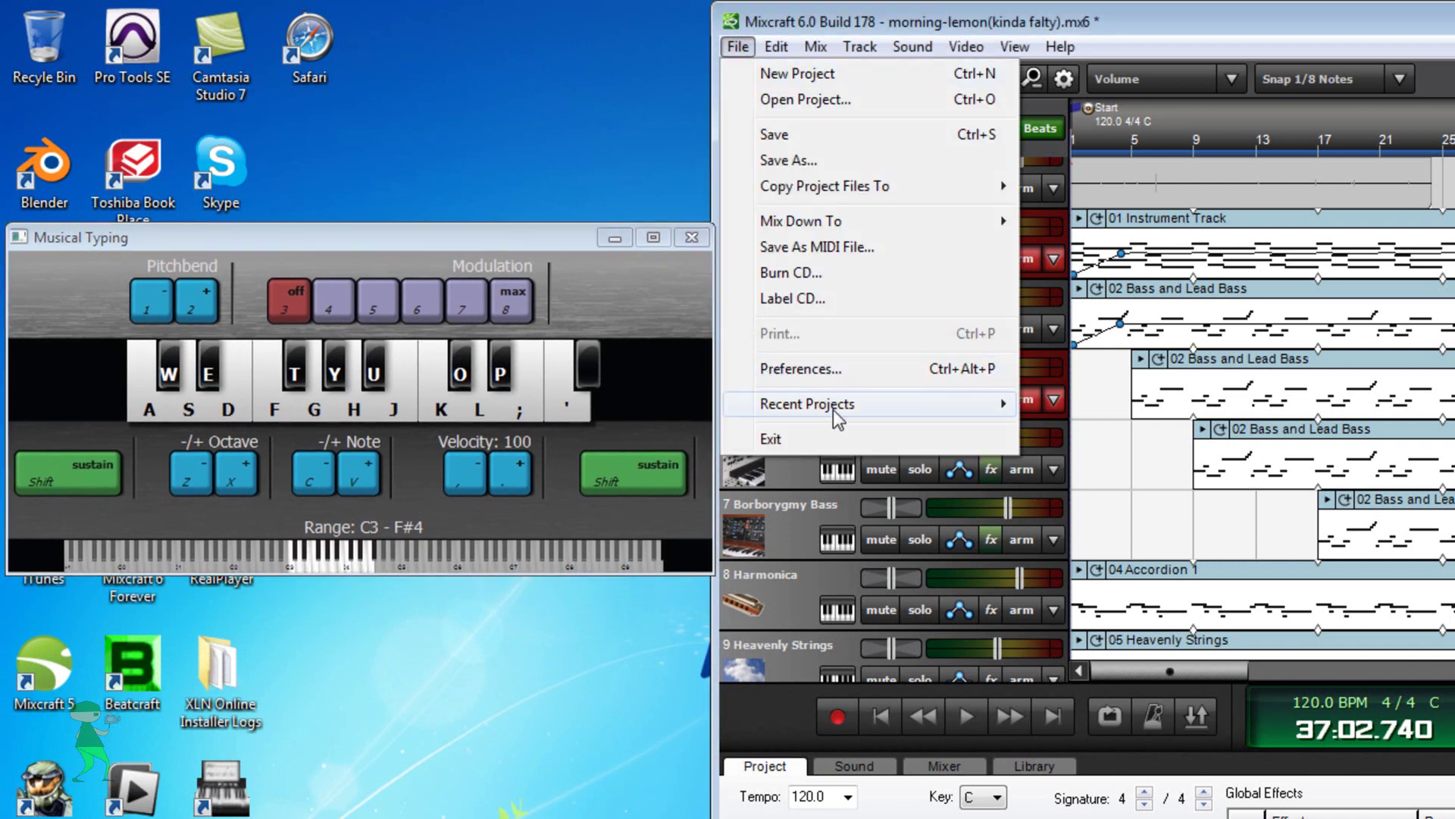
mouse_move(824, 226)
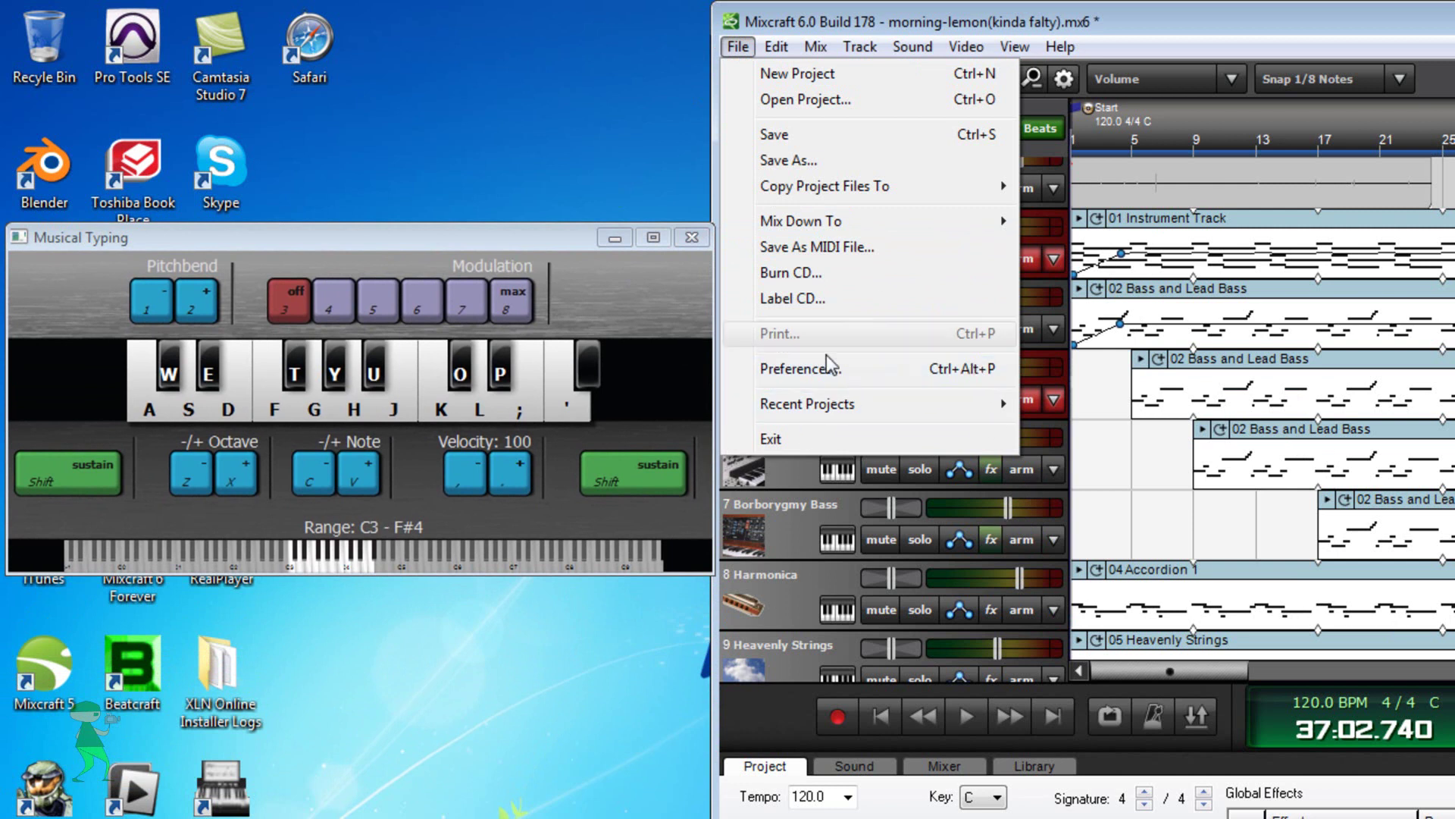
click(657, 81)
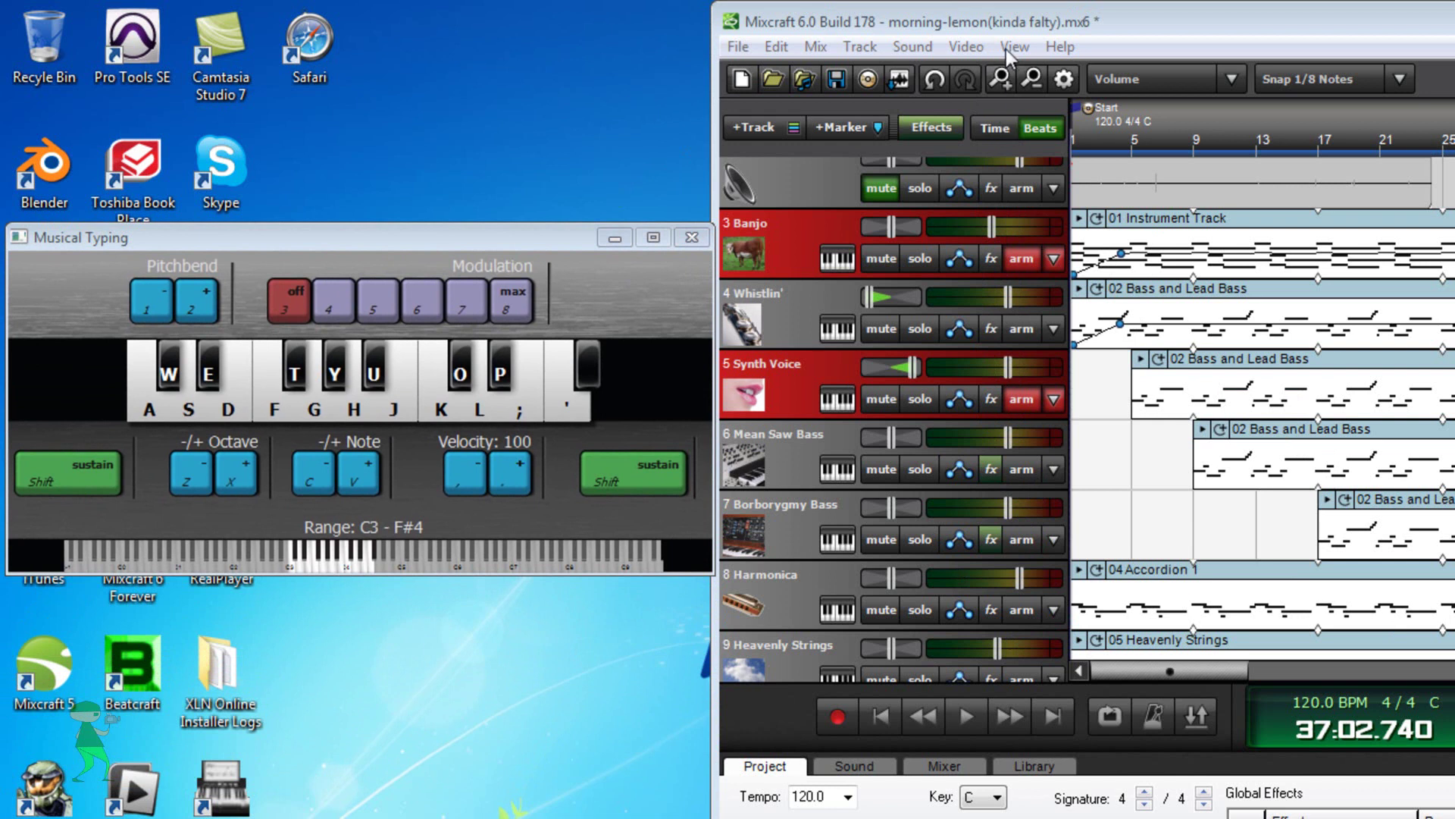
drag(1007, 21, 385, 21)
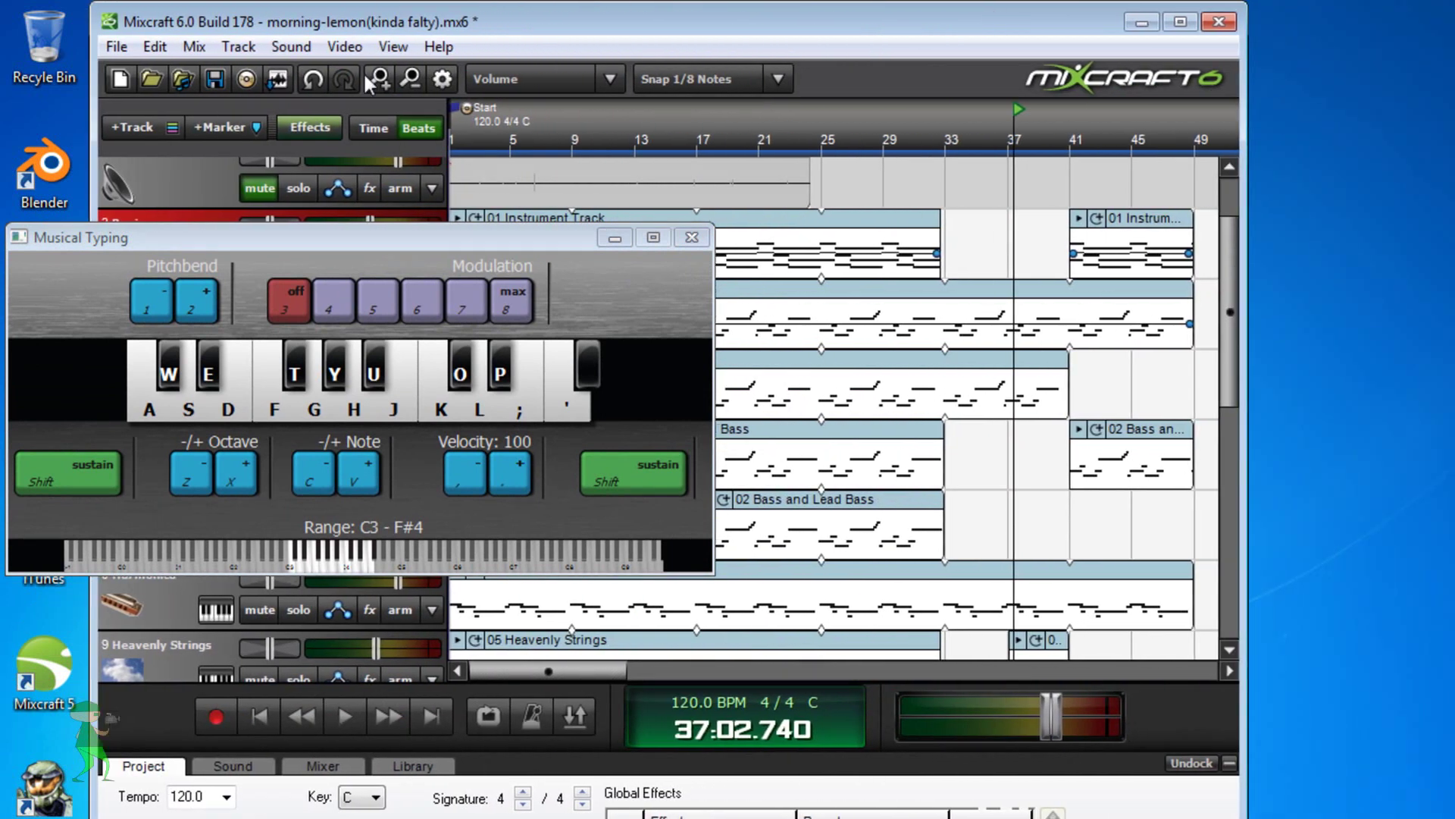
Step: Place the Musical Typing window at the lower left so its full C3–F#4 keyboard strip shows
drag(407, 247, 546, 642)
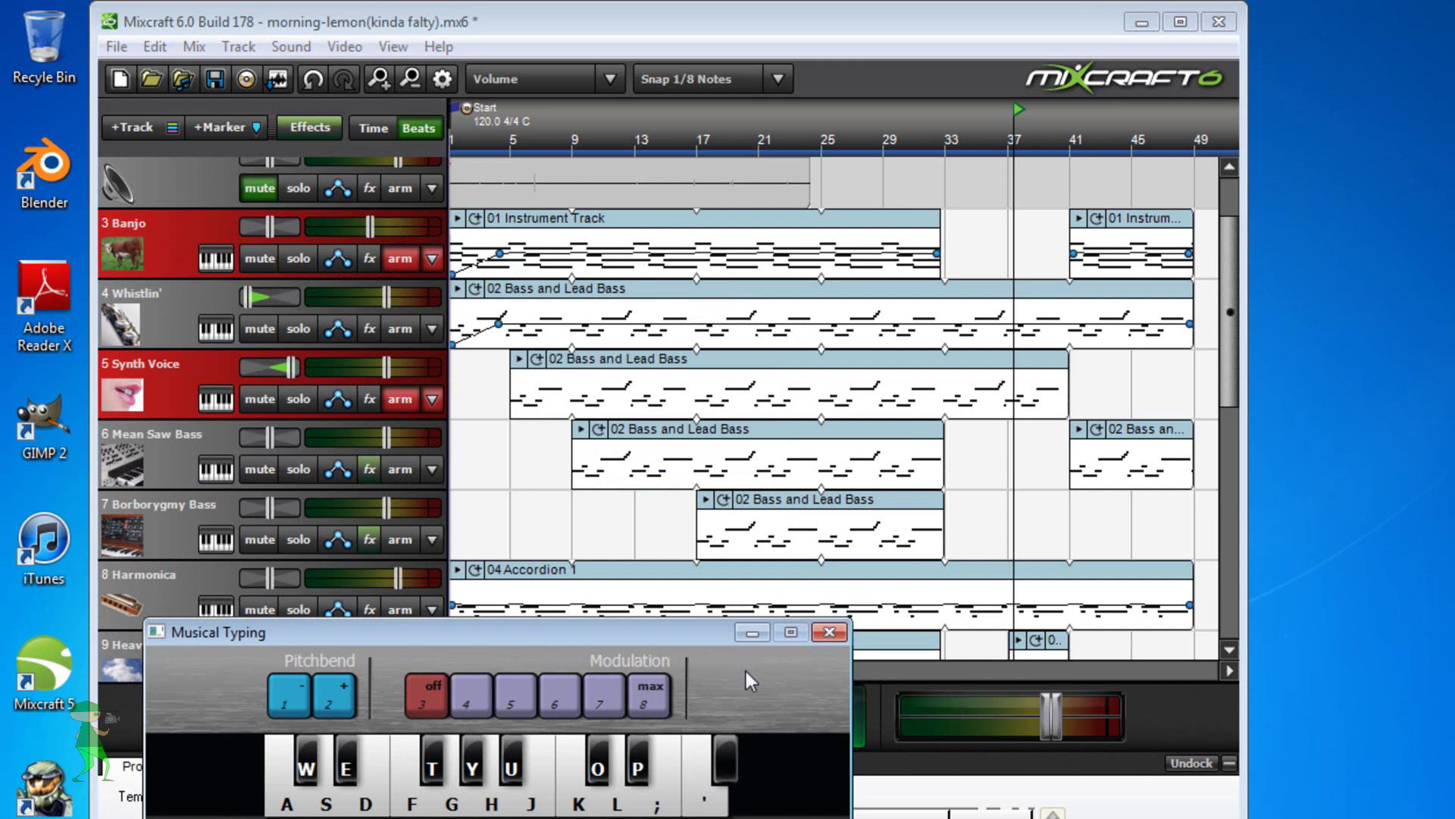
drag(676, 639, 603, 547)
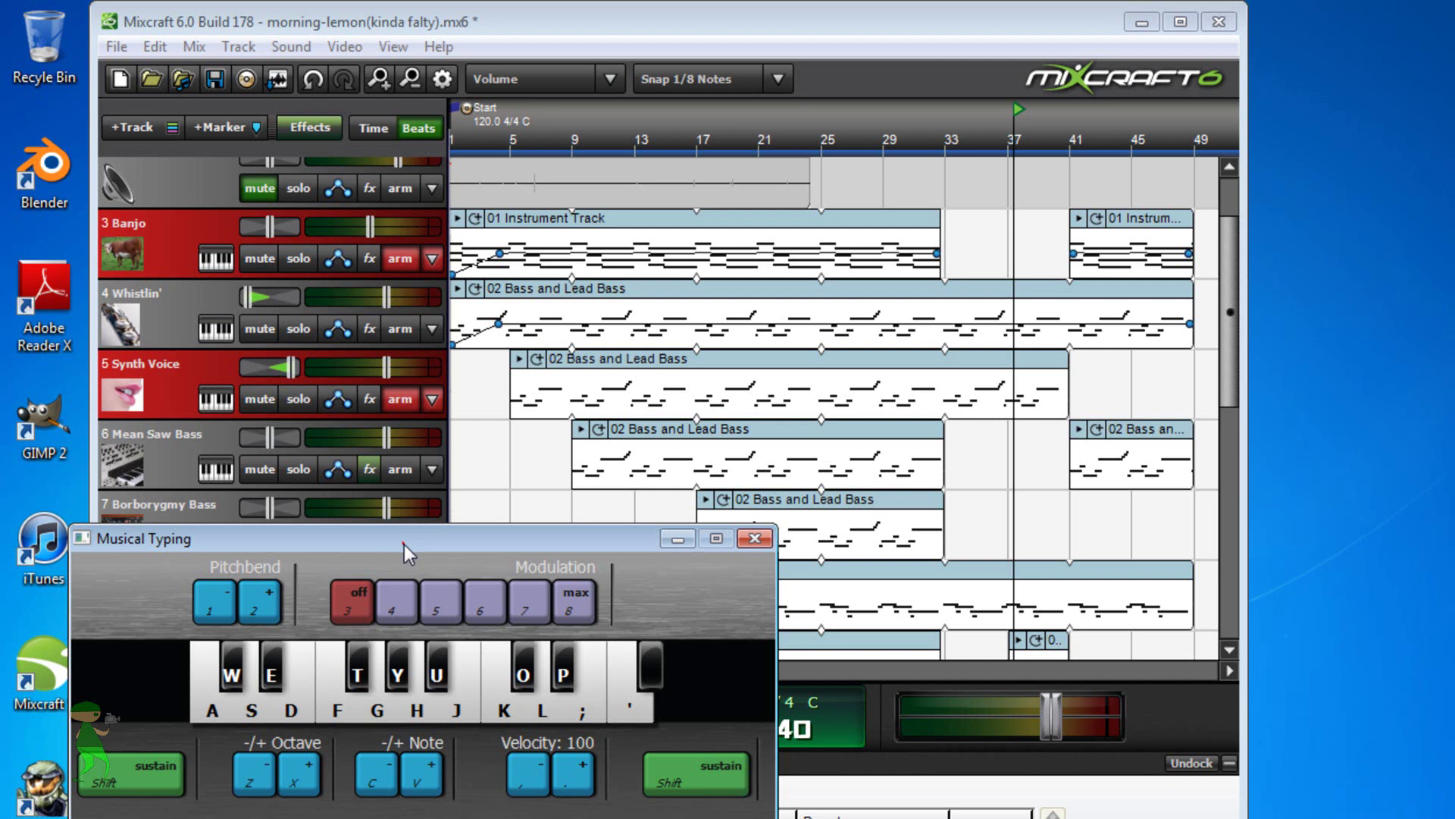
drag(403, 544, 379, 420)
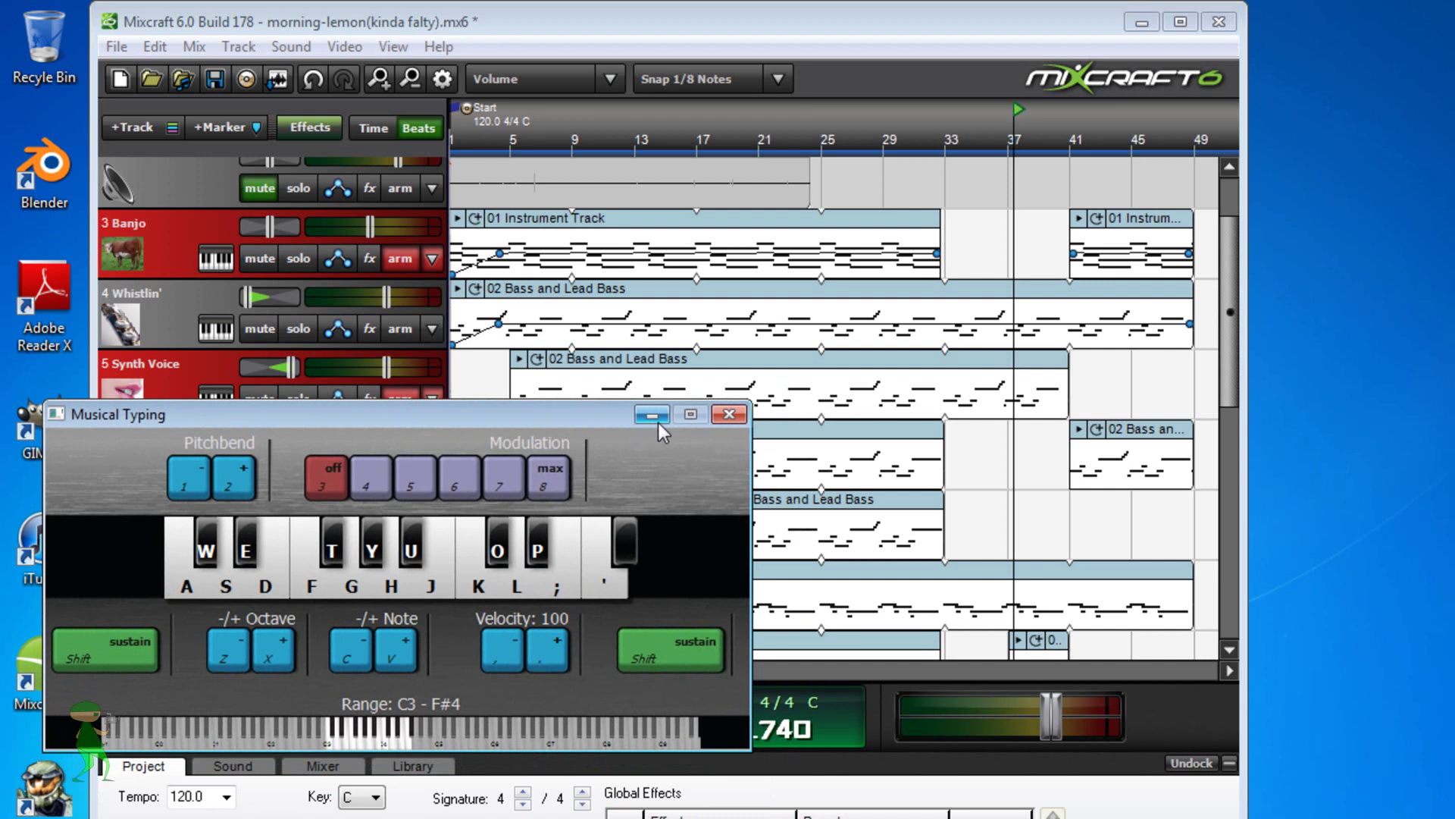